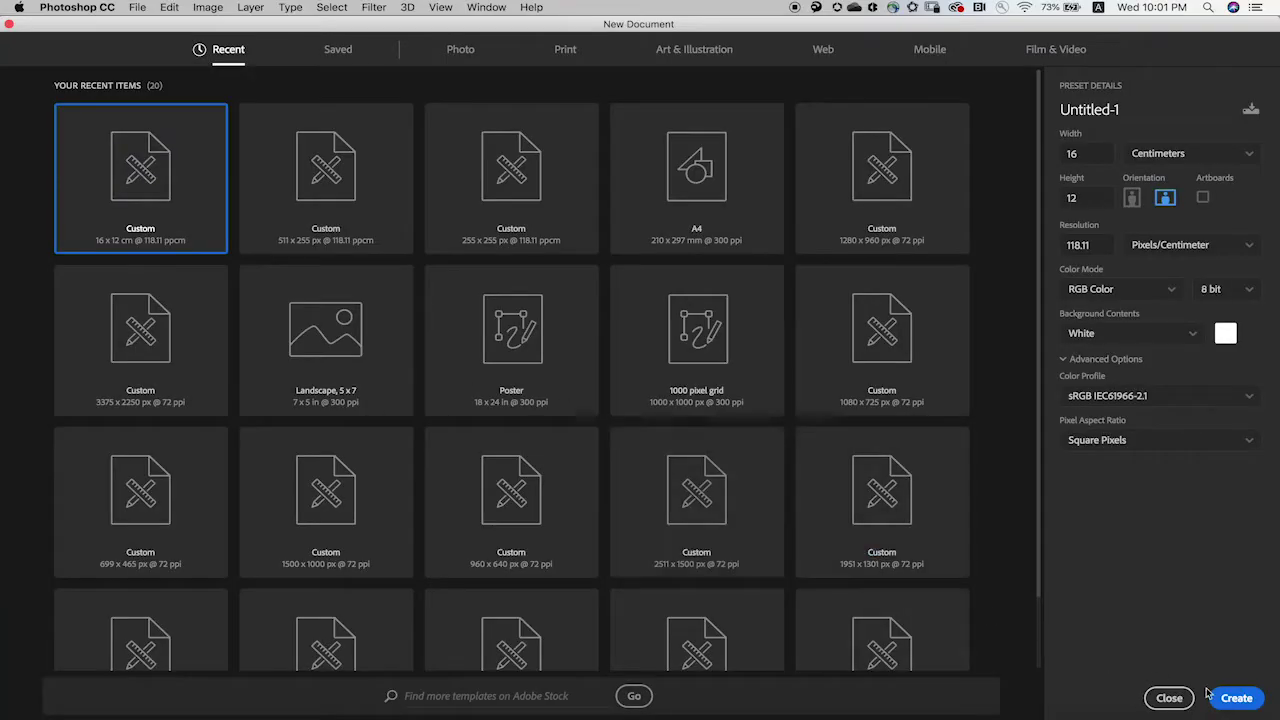
Create a 16 × 12 cm RGB document at 118.11 pixels/centimeter with a white background.
click(1169, 698)
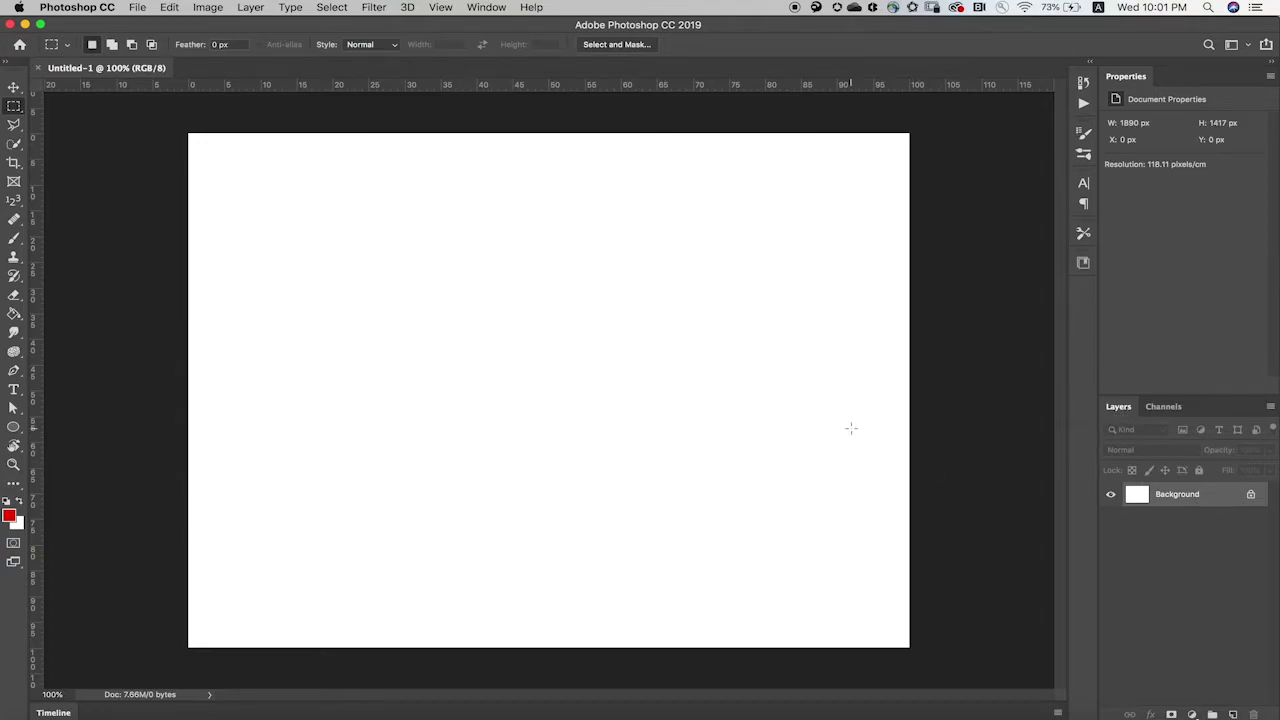
click(486, 7)
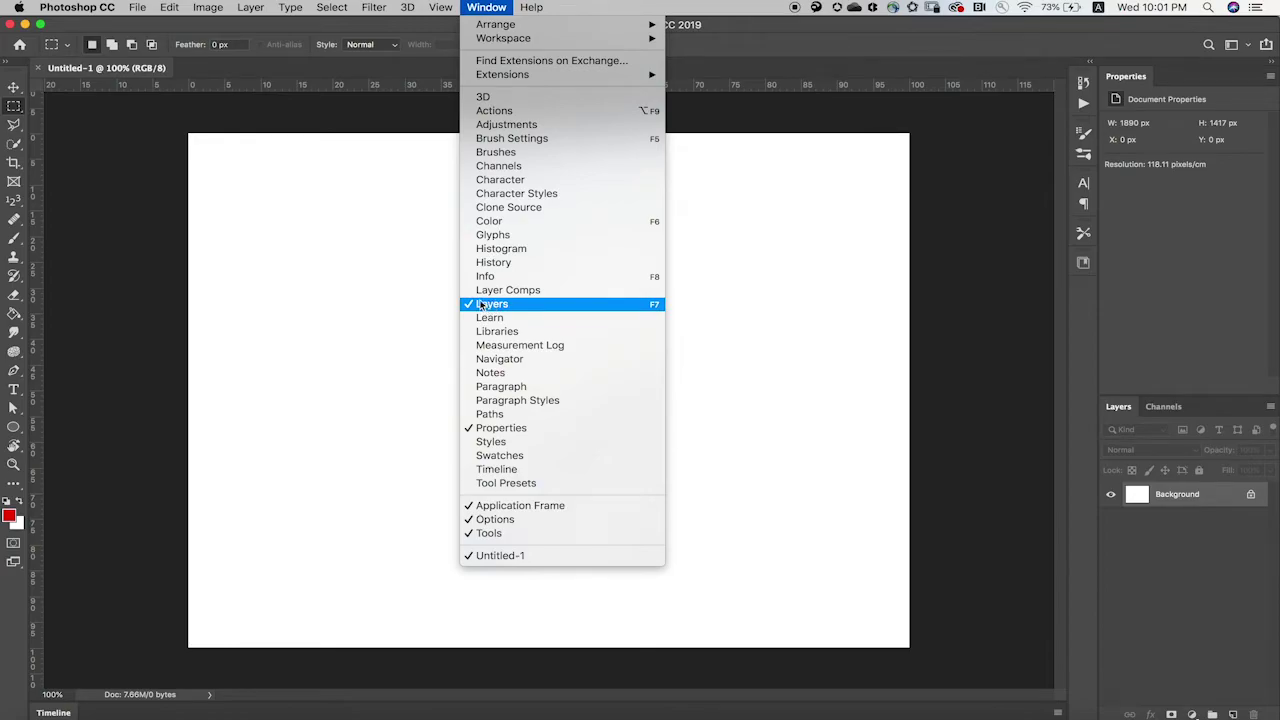
click(283, 390)
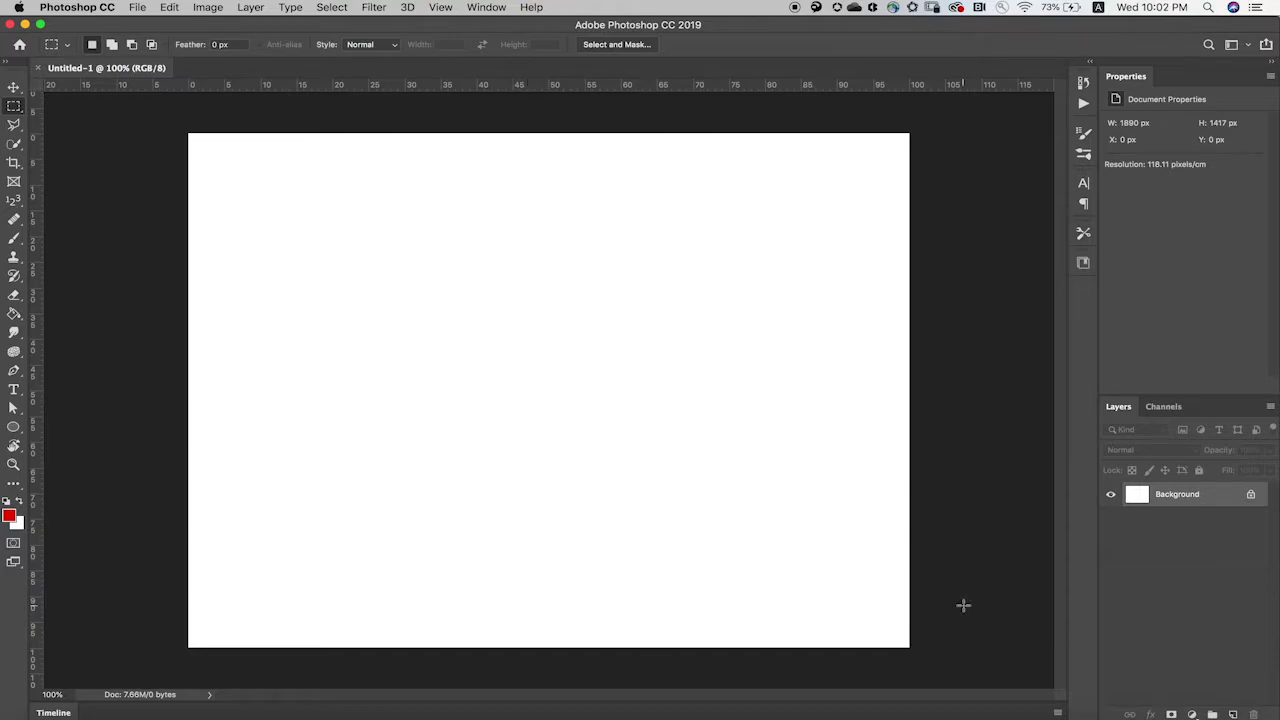
Add an empty layer above the Background and delete it again.
click(1233, 714)
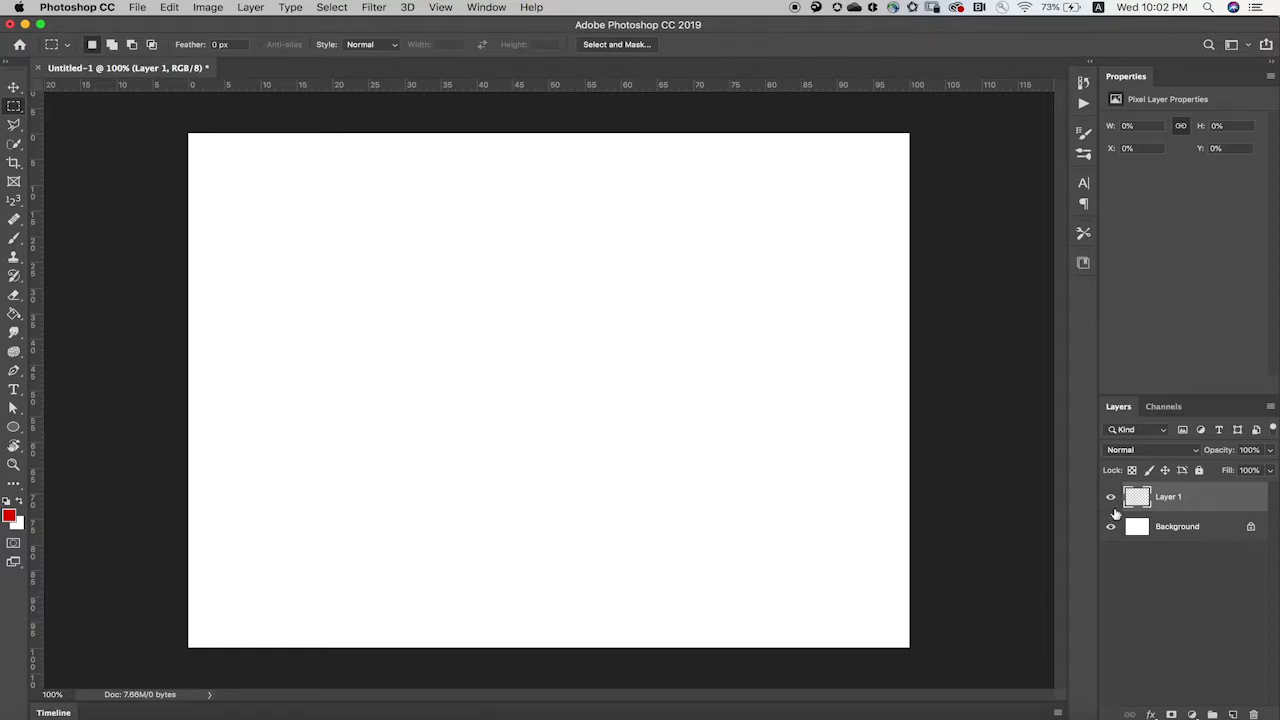
drag(1174, 494, 1251, 714)
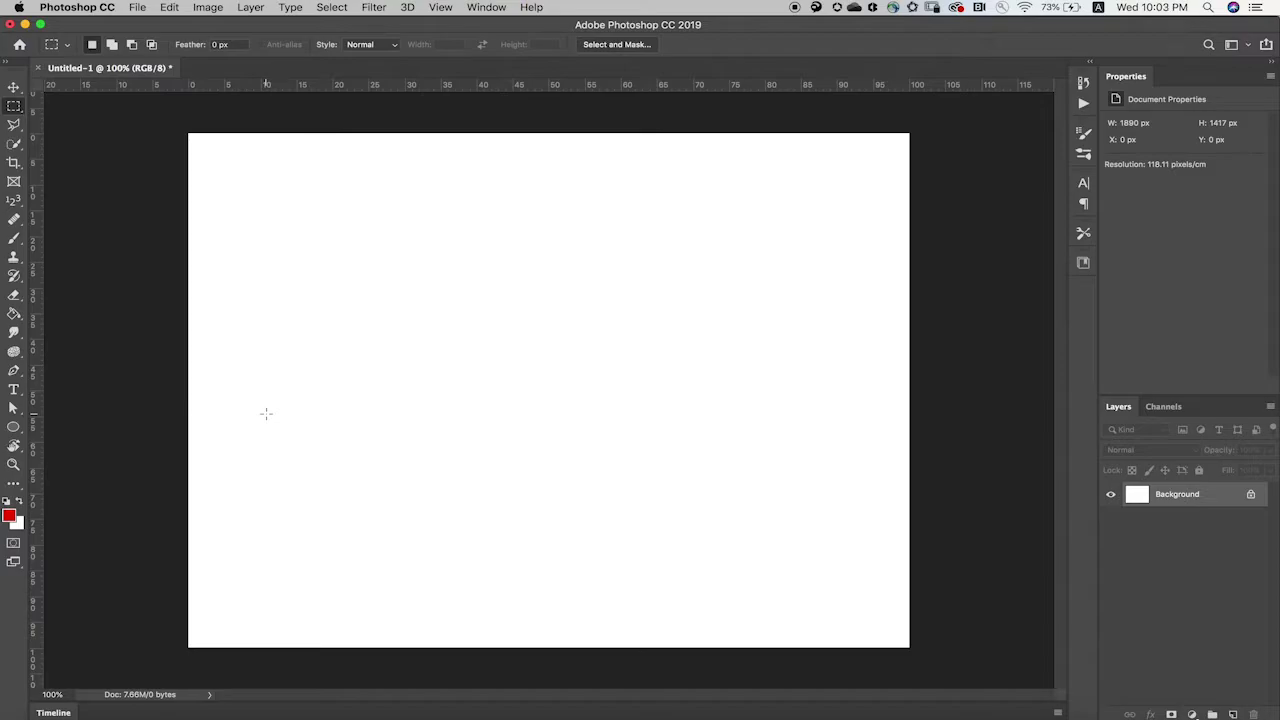
Make a square marquee selection in the upper-left area of the Background layer and fill it with the red foreground color.
click(11, 111)
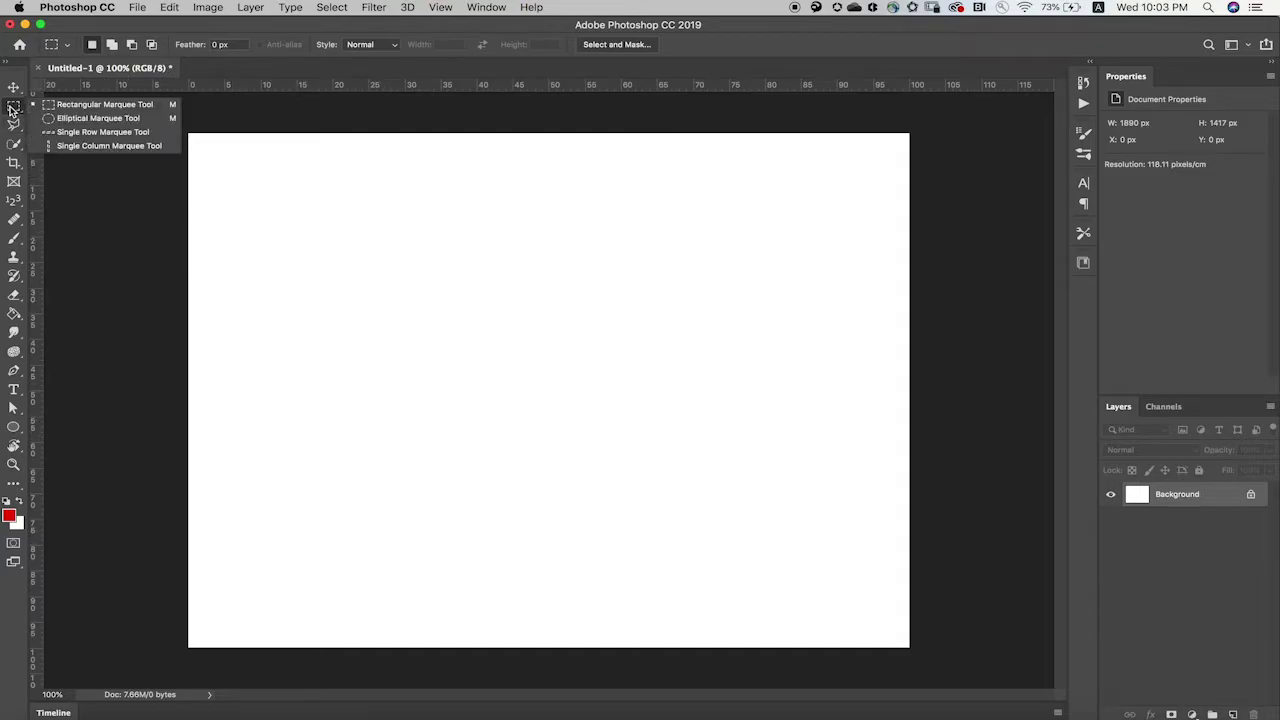
click(90, 104)
drag(295, 243, 423, 370)
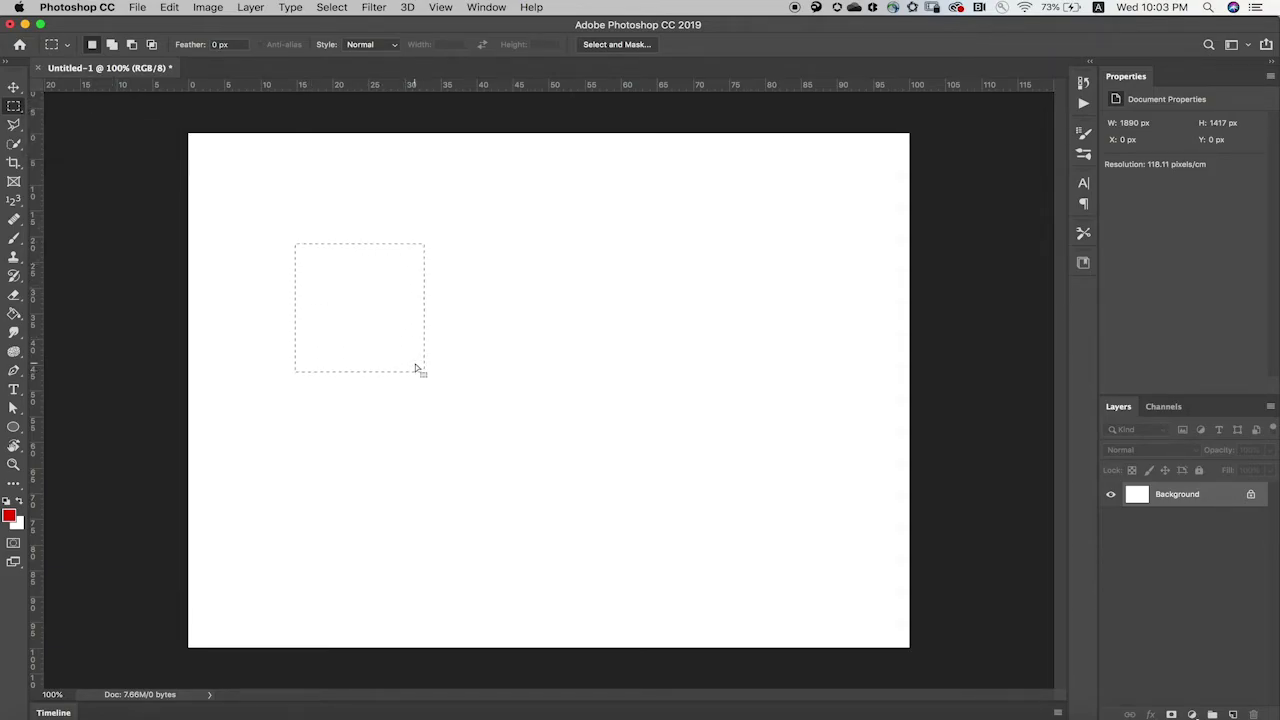
click(15, 315)
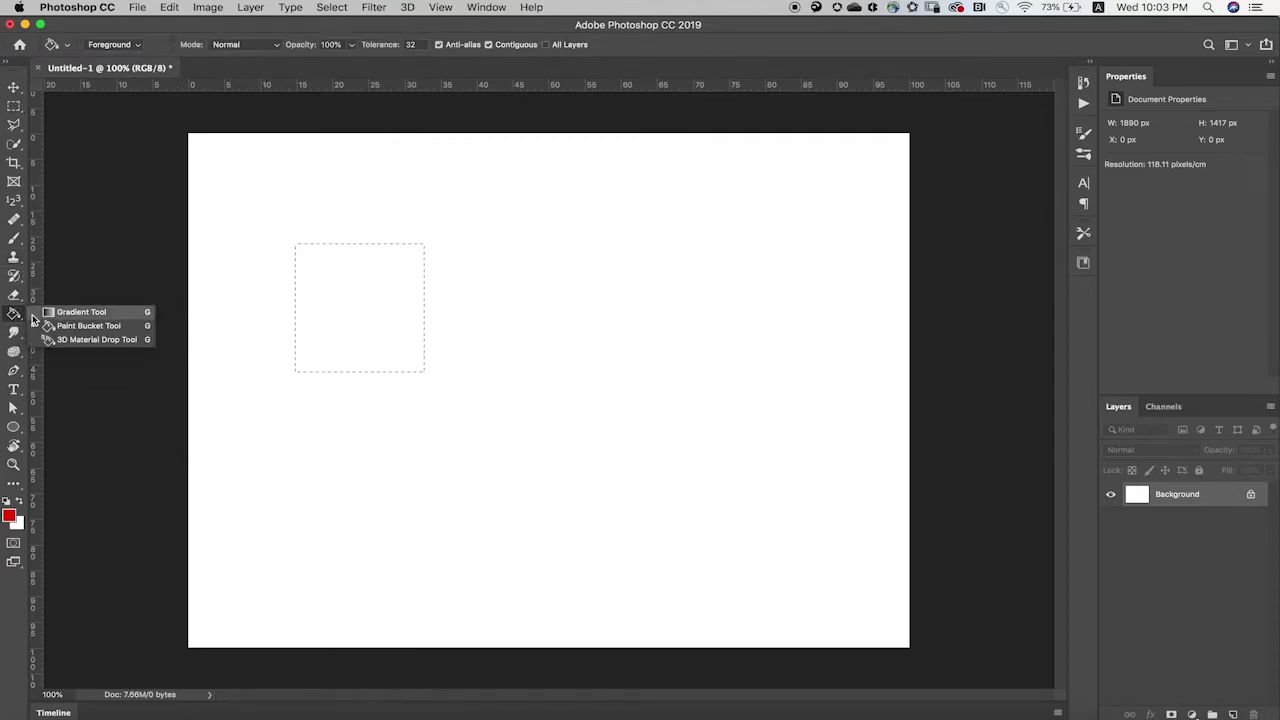
click(338, 310)
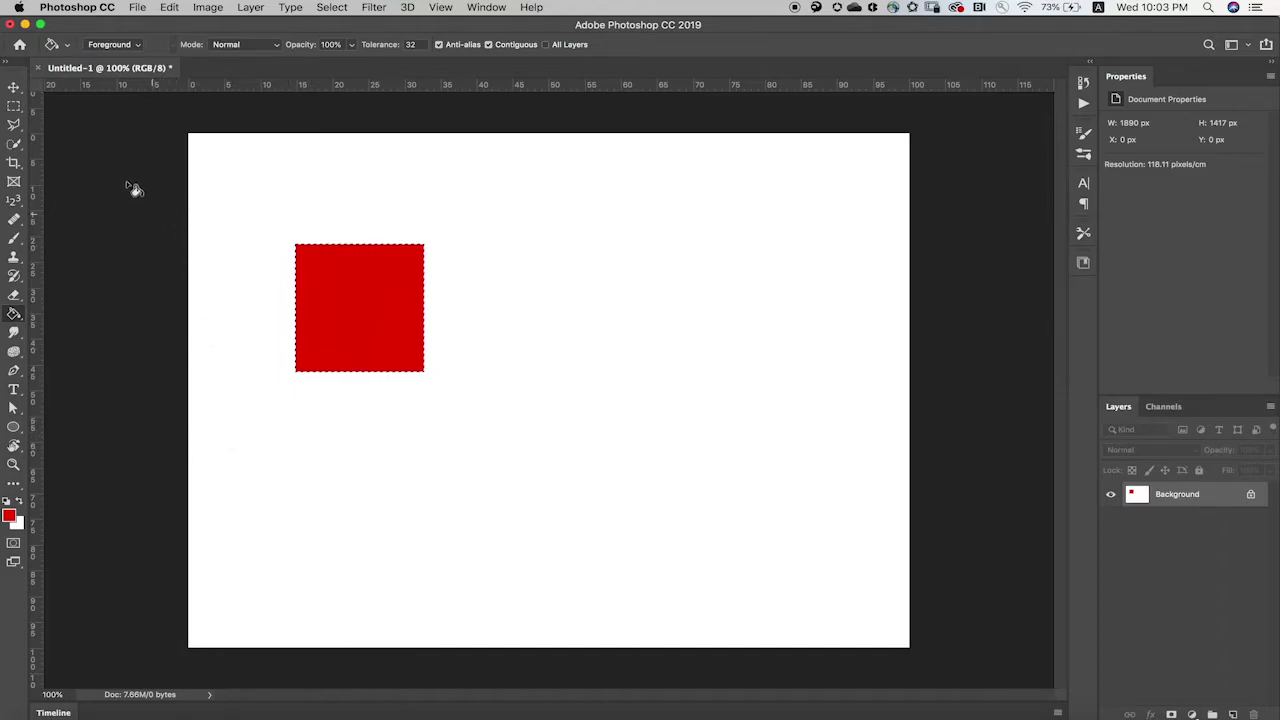
Make a circular selection on the canvas, to the right of the red square, with the Elliptical Marquee Tool.
click(14, 106)
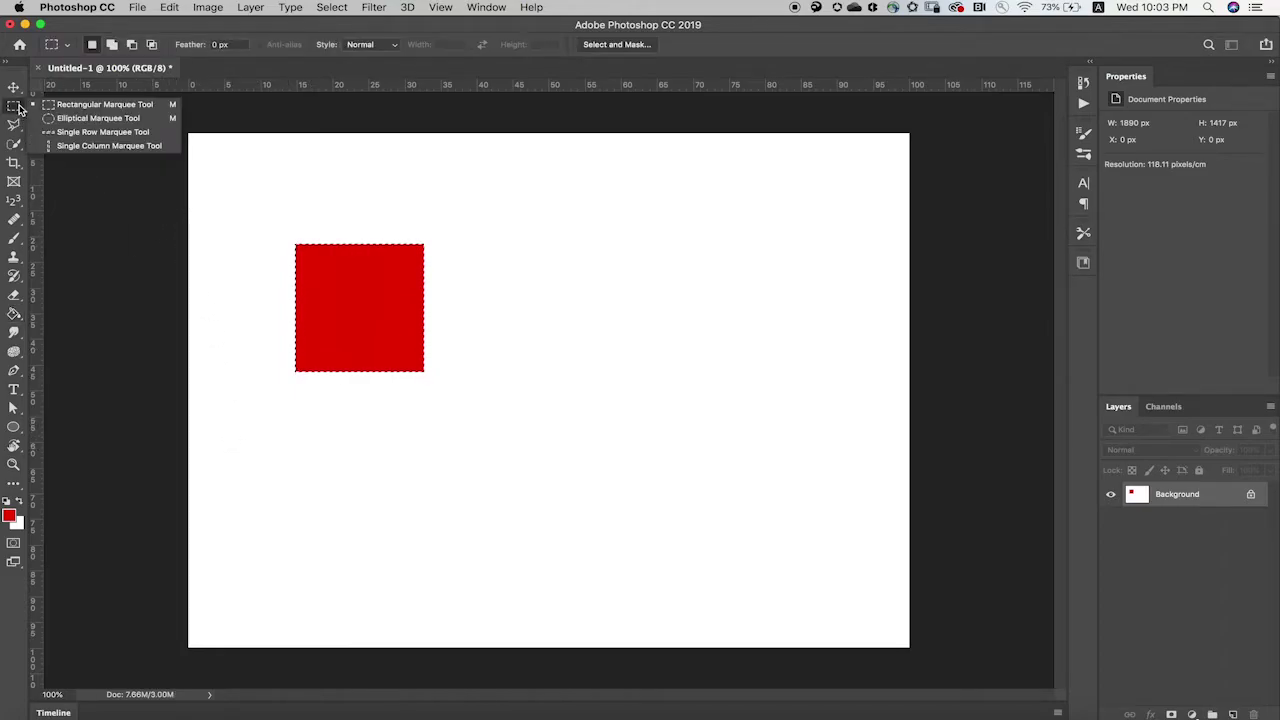
click(70, 119)
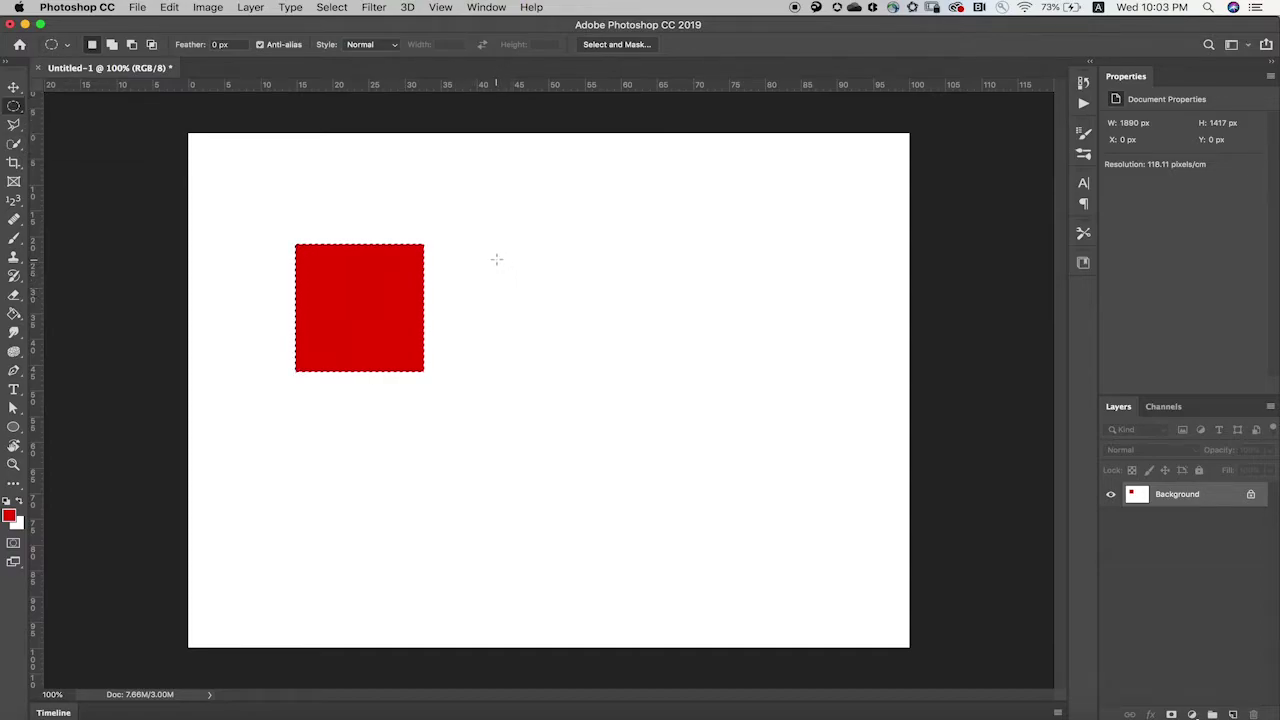
drag(515, 261, 622, 351)
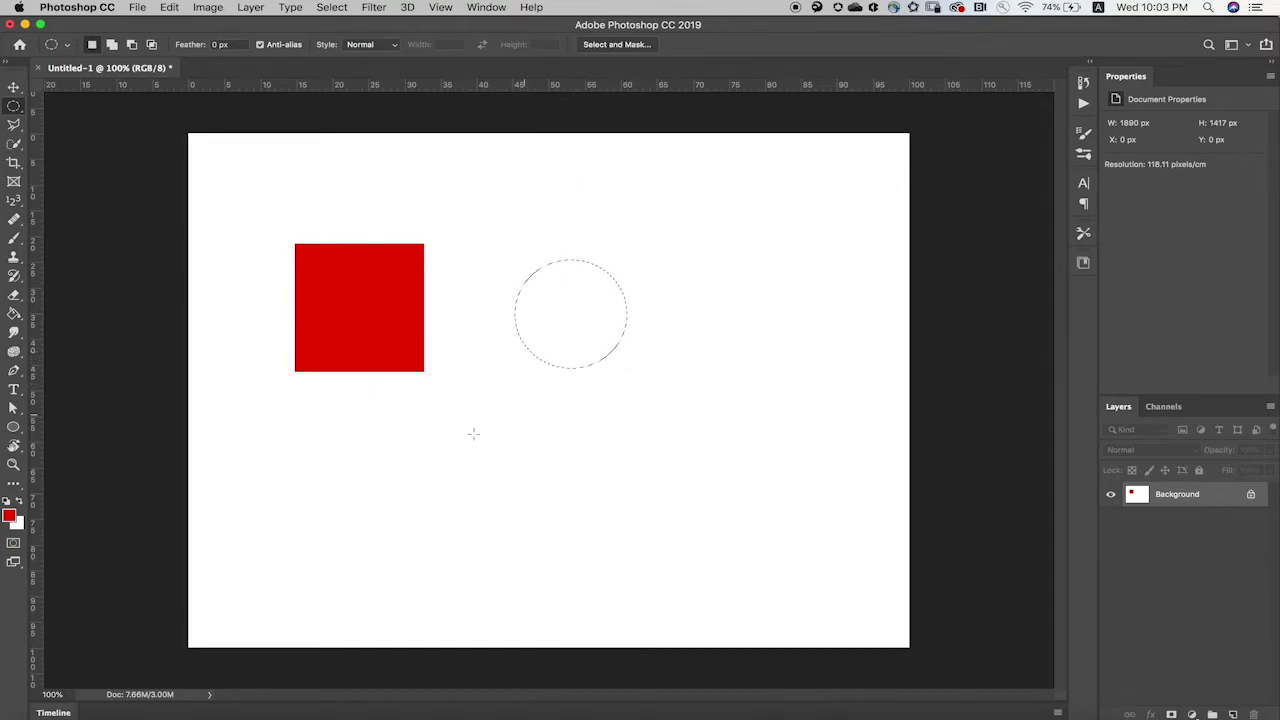
Set the foreground color to blue 0837d0, fill the circular selection with it and deselect.
click(9, 517)
click(1046, 348)
click(1028, 314)
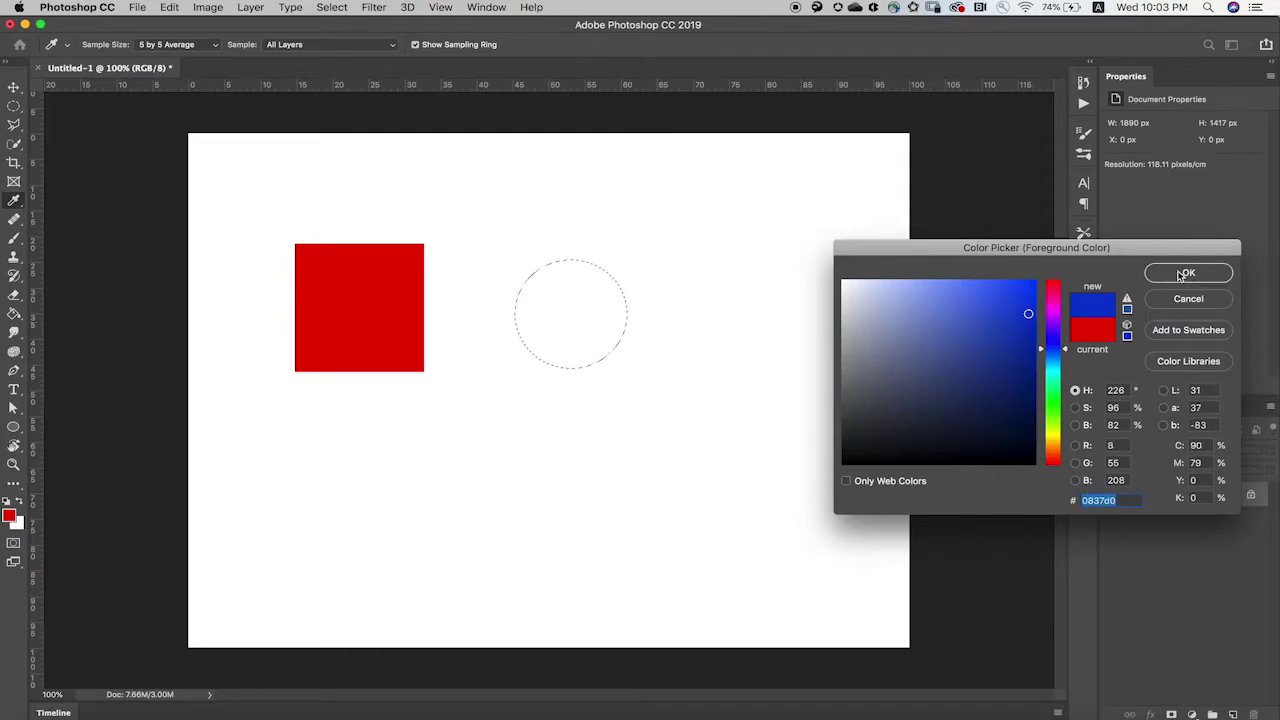
click(1188, 275)
click(13, 316)
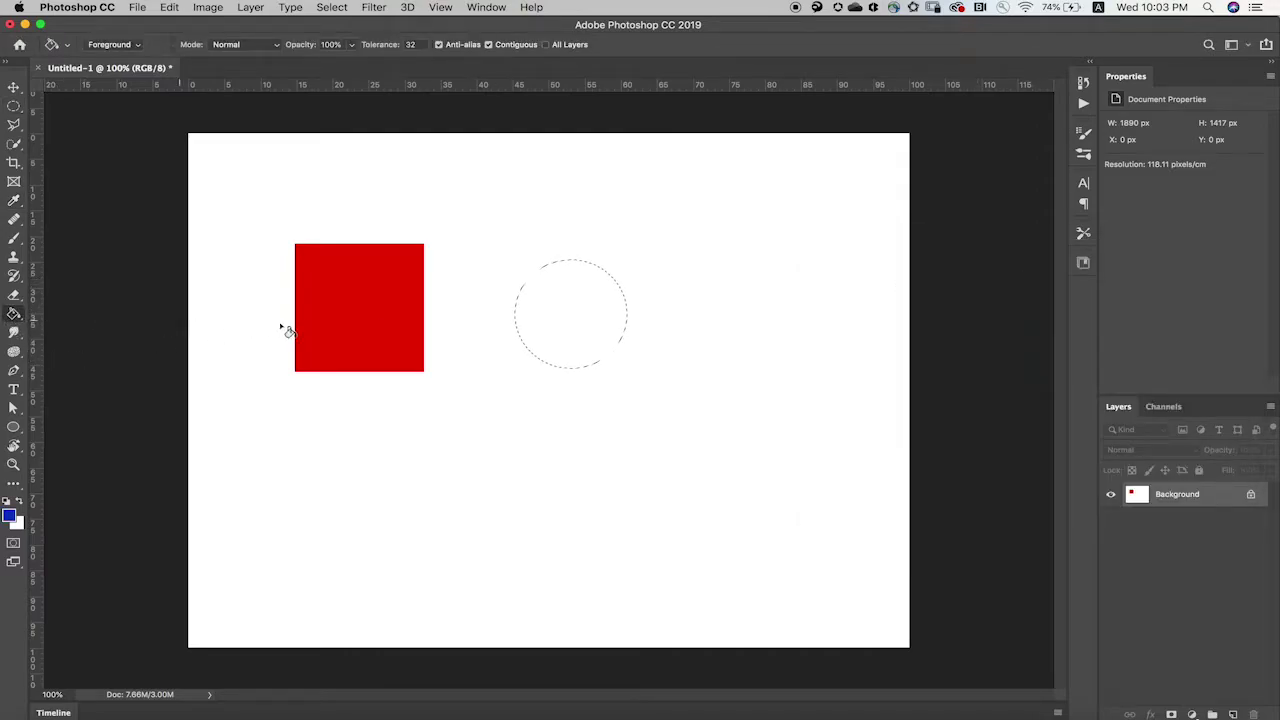
click(550, 298)
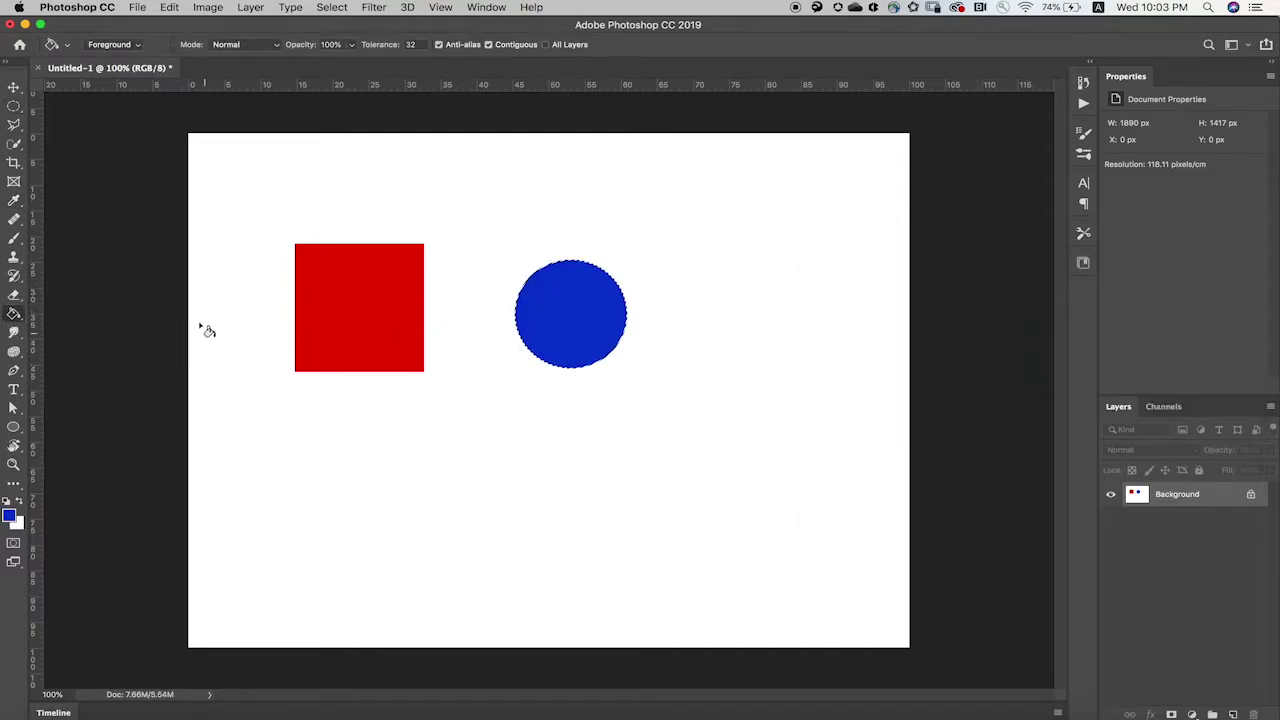
click(13, 107)
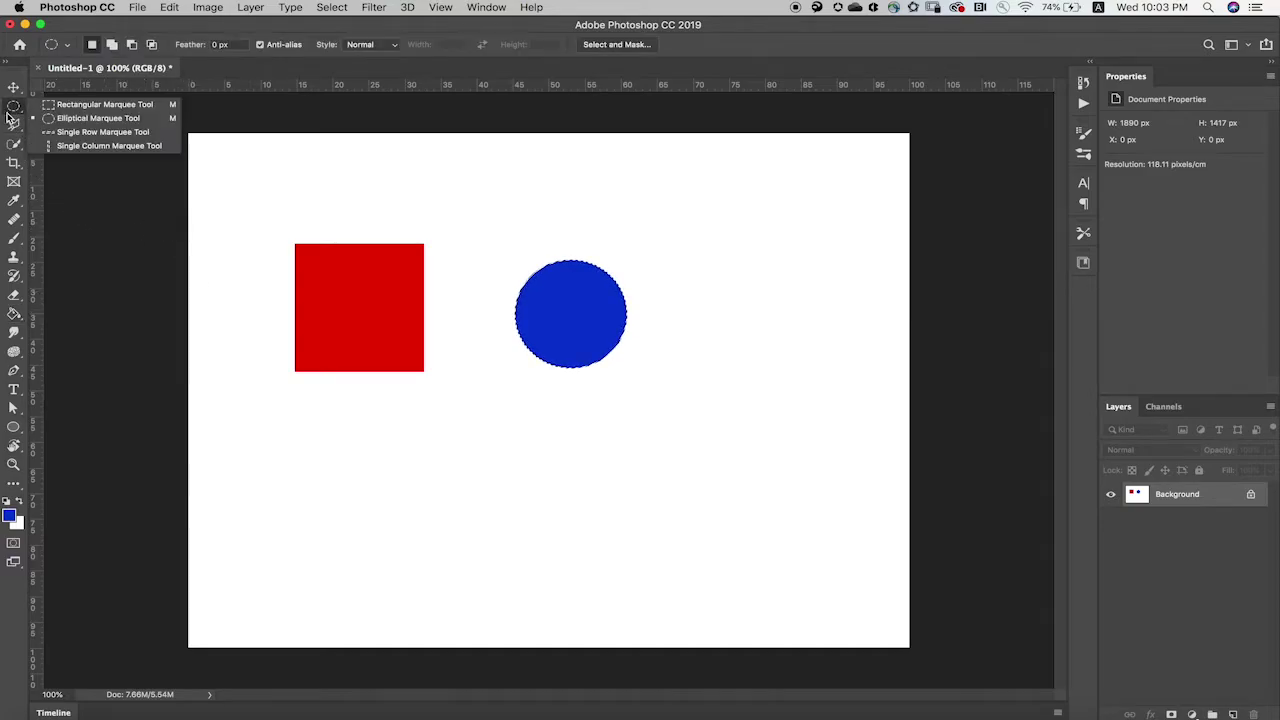
click(268, 323)
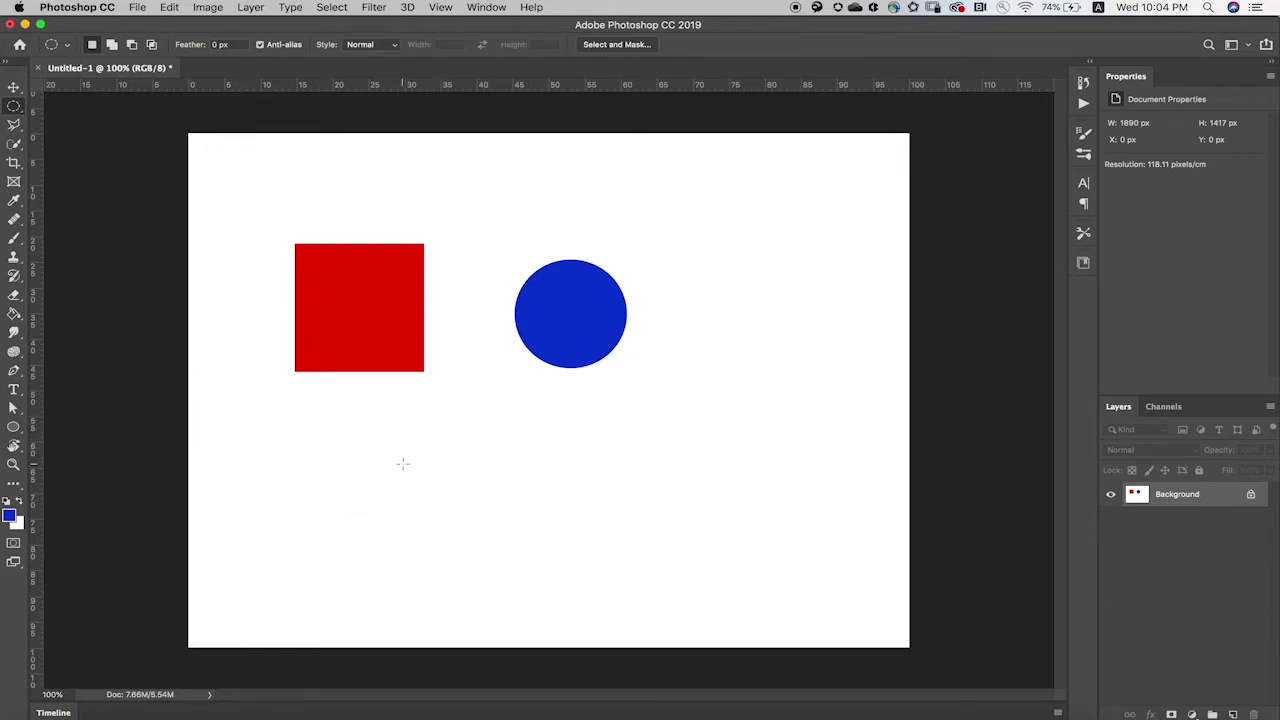
Try to move the blue circle with the Move tool, declining to convert the Background to a normal layer.
click(14, 88)
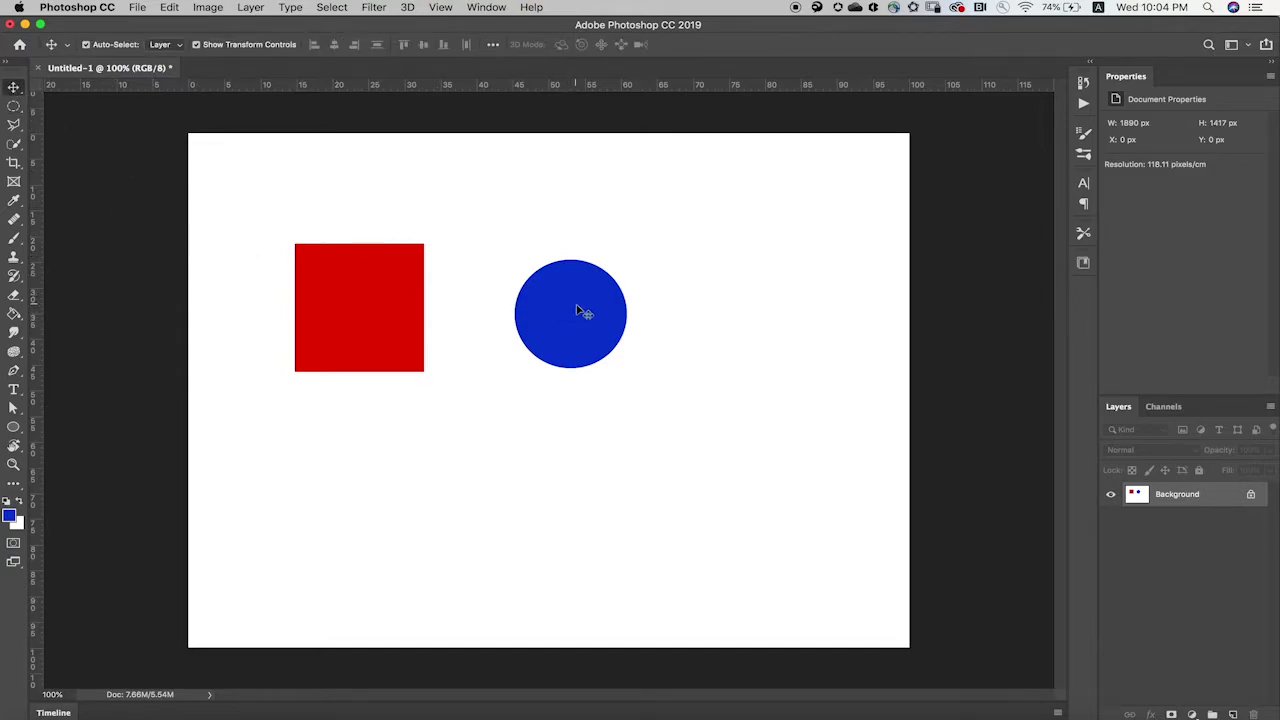
drag(578, 321, 432, 428)
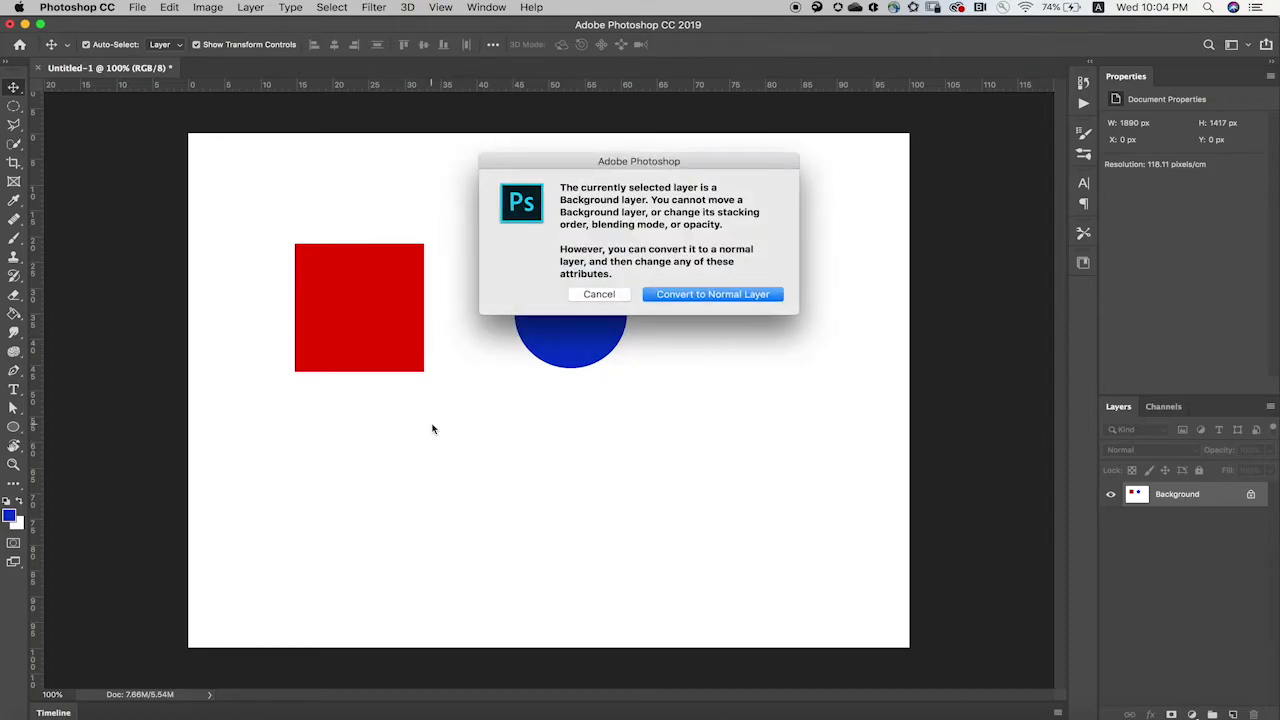
click(596, 294)
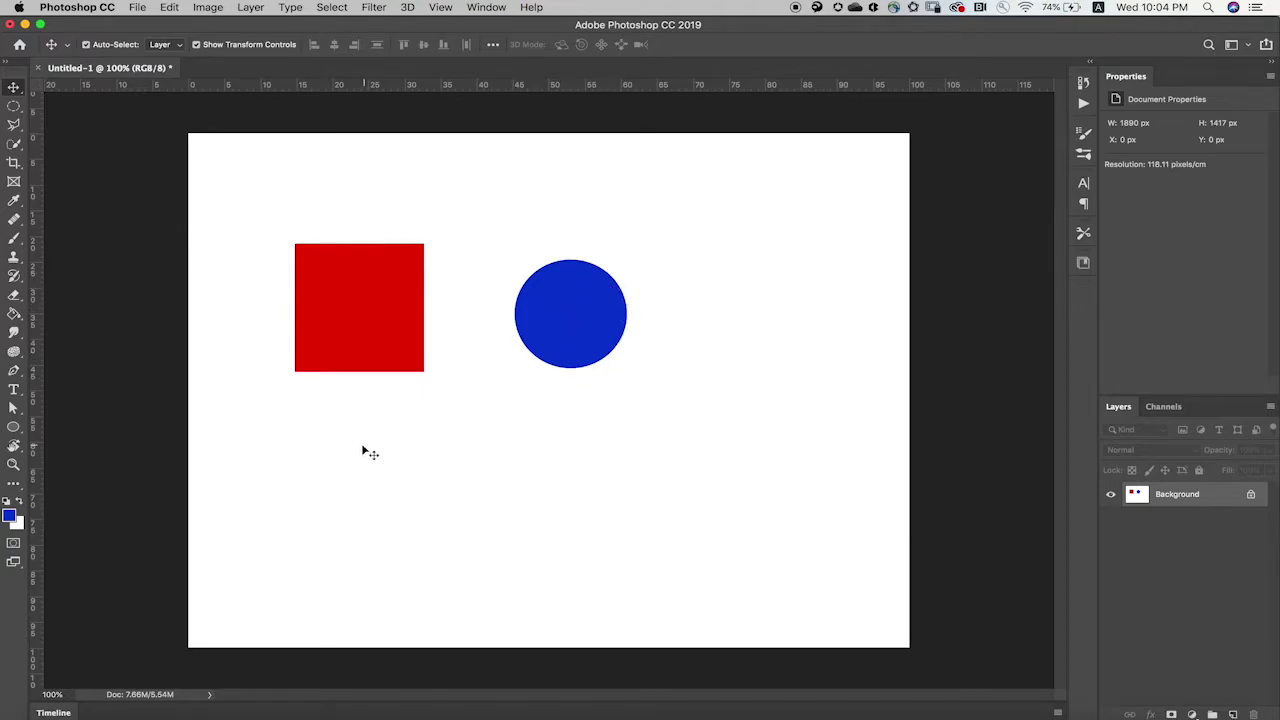
Select the blue circle with the Quick Selection Tool and move it to just below the red square.
click(13, 146)
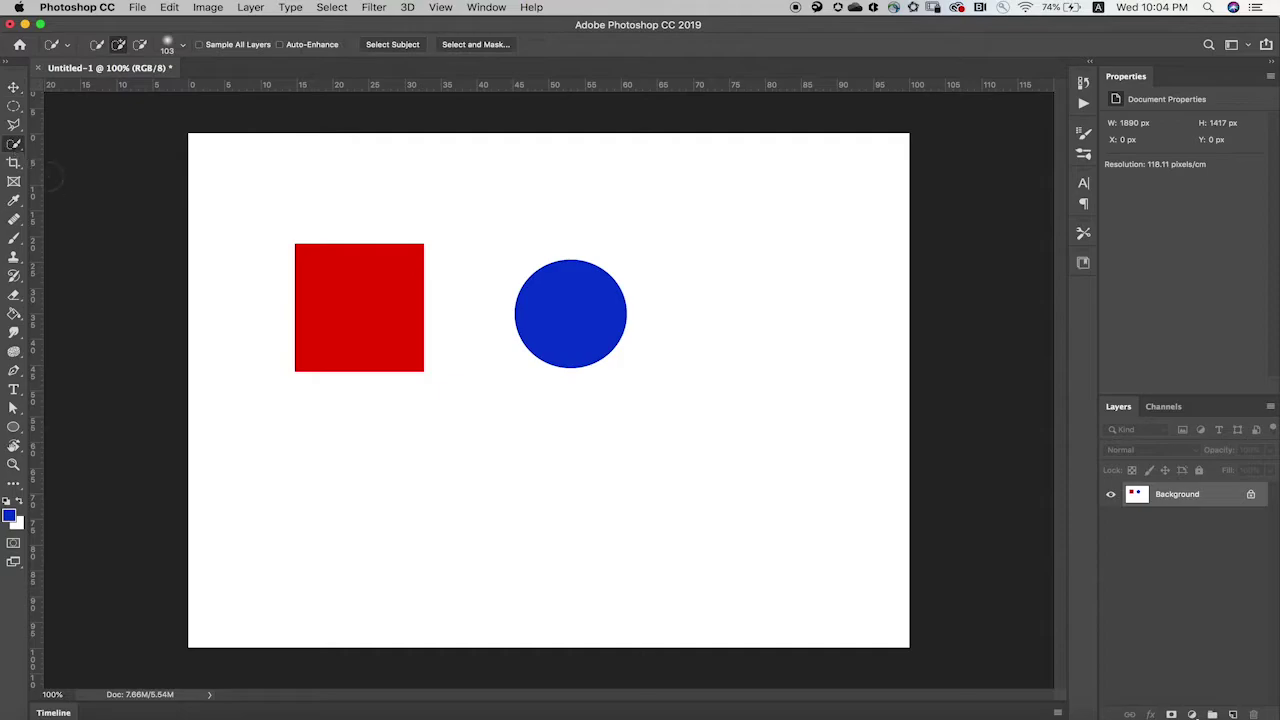
click(574, 308)
click(13, 89)
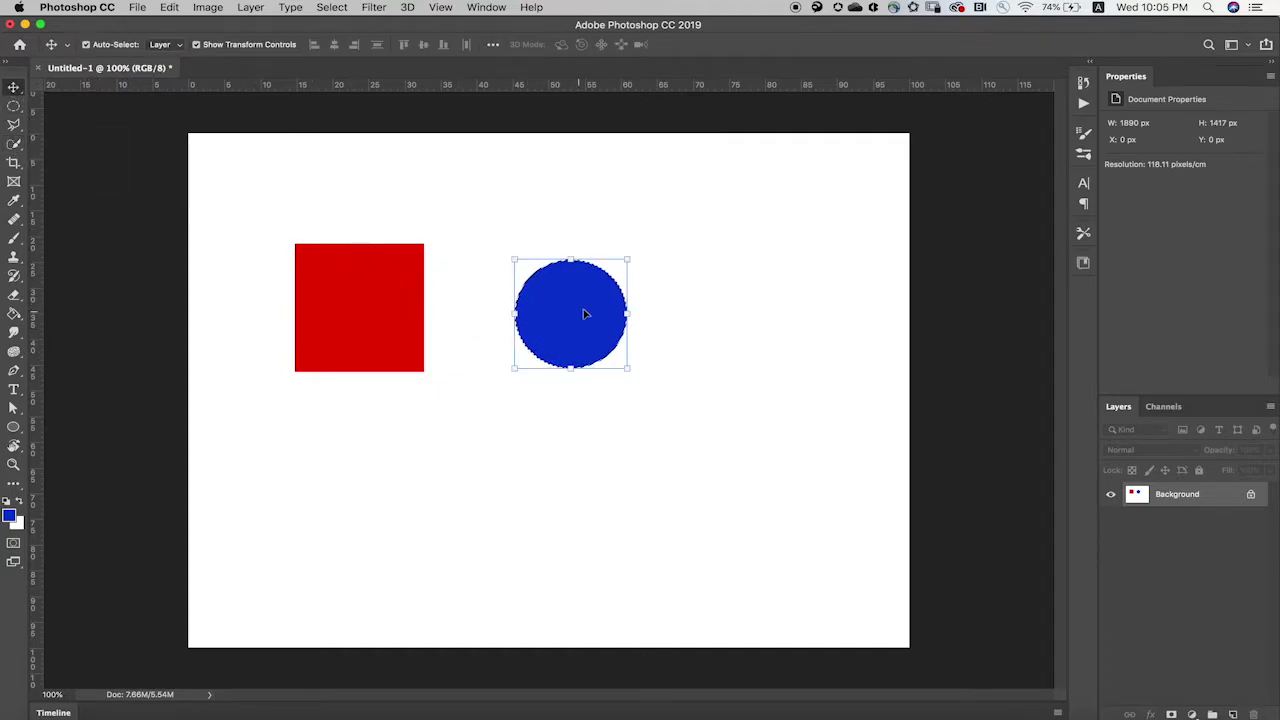
drag(575, 310, 363, 460)
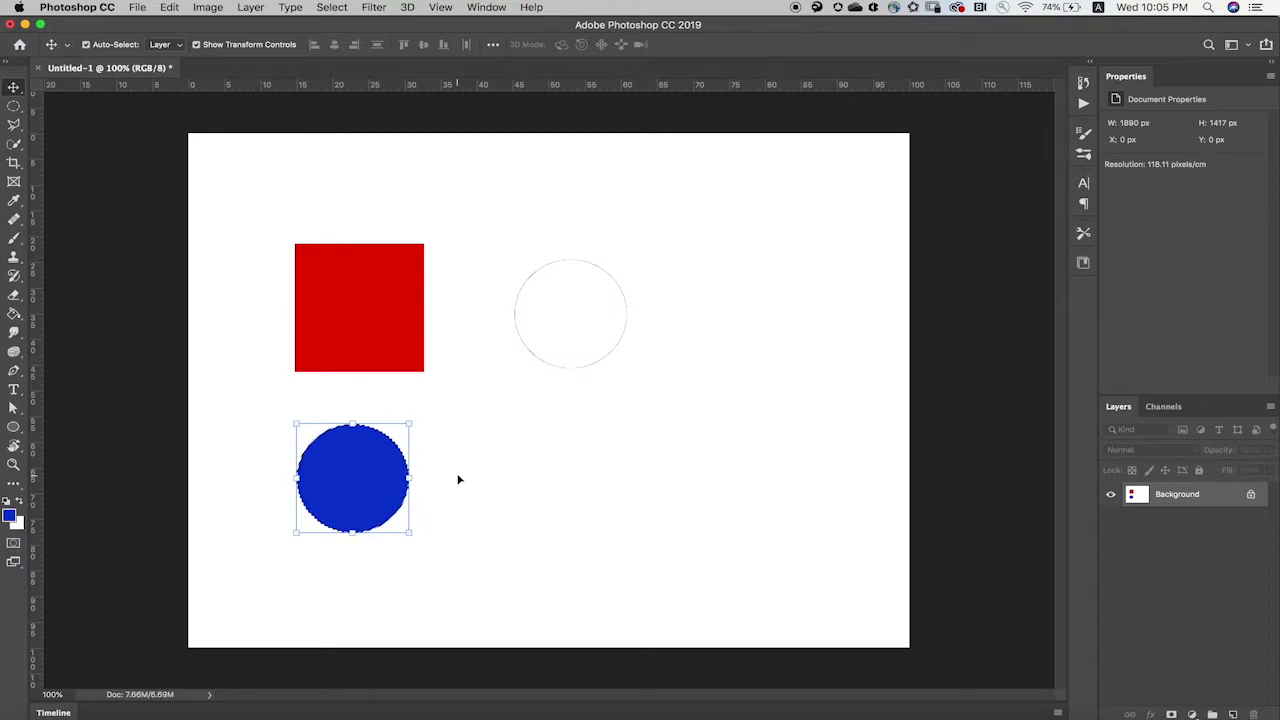
drag(371, 495, 371, 470)
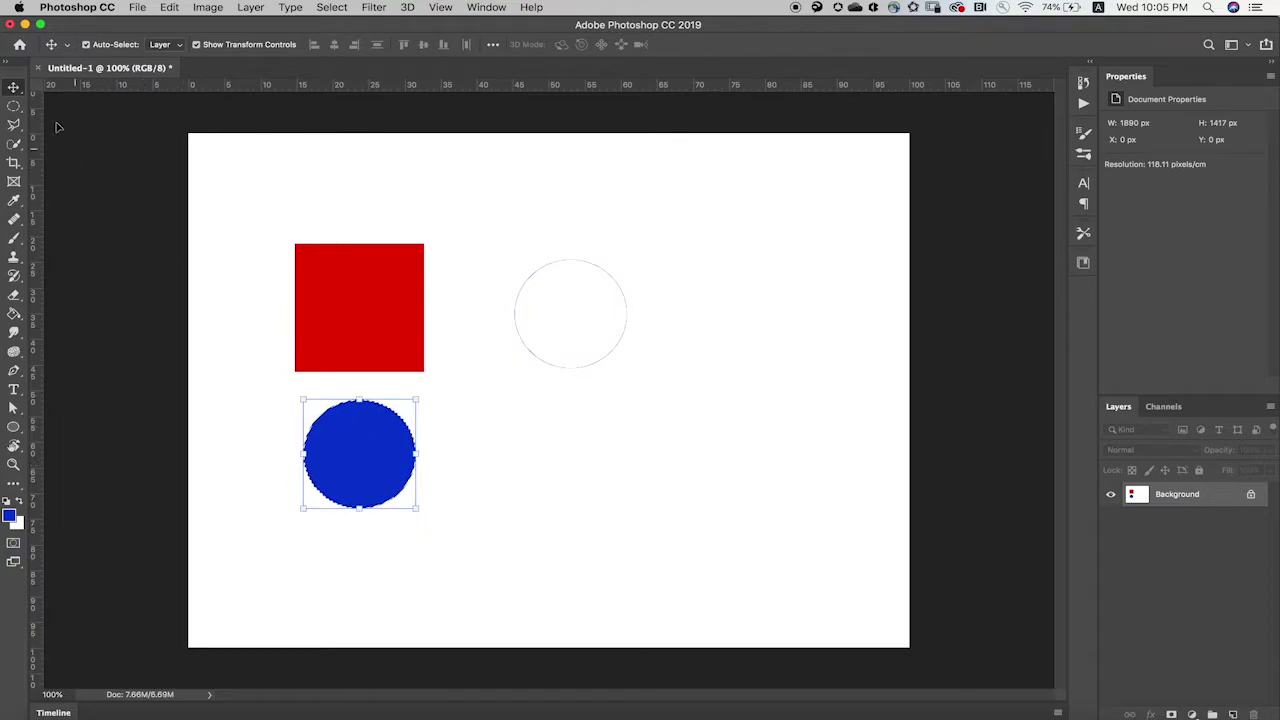
Deselect the moved circle and try to move the artwork again, declining the conversion to a normal layer.
click(14, 106)
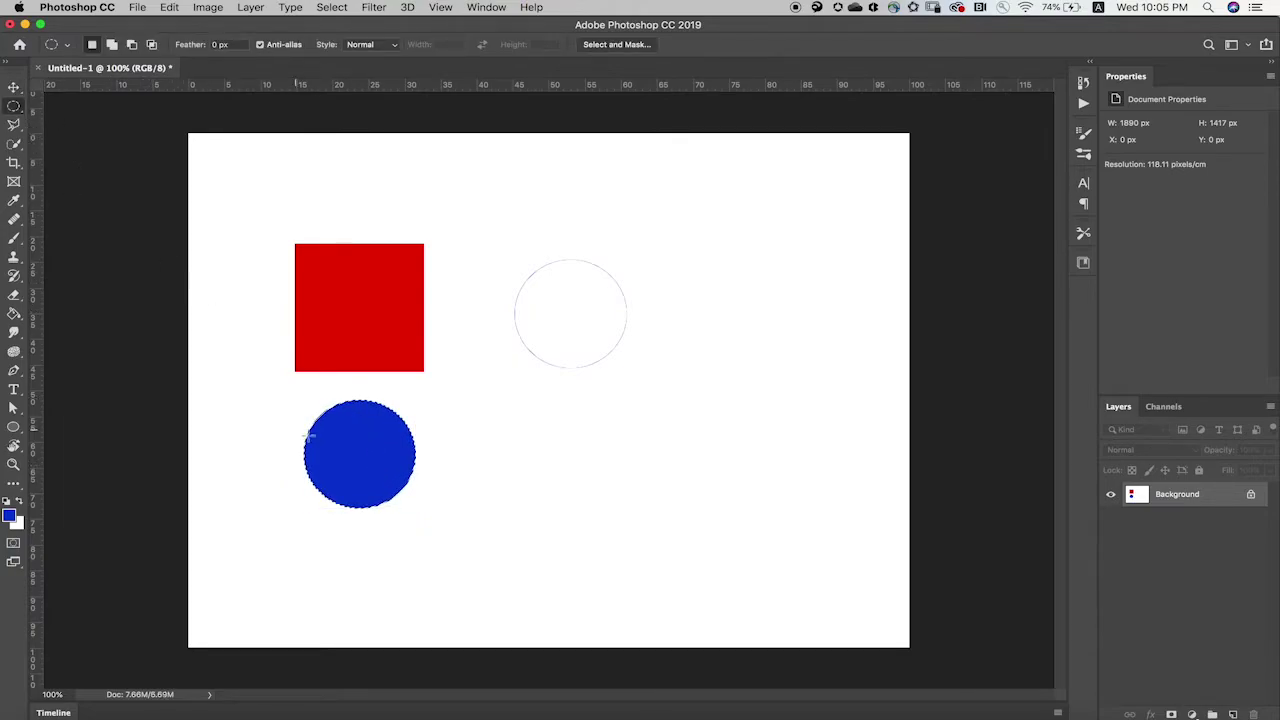
click(352, 398)
click(14, 88)
mouse_move(432, 457)
mouse_down()
mouse_move(499, 478)
mouse_move(443, 491)
mouse_move(431, 480)
mouse_up()
click(599, 292)
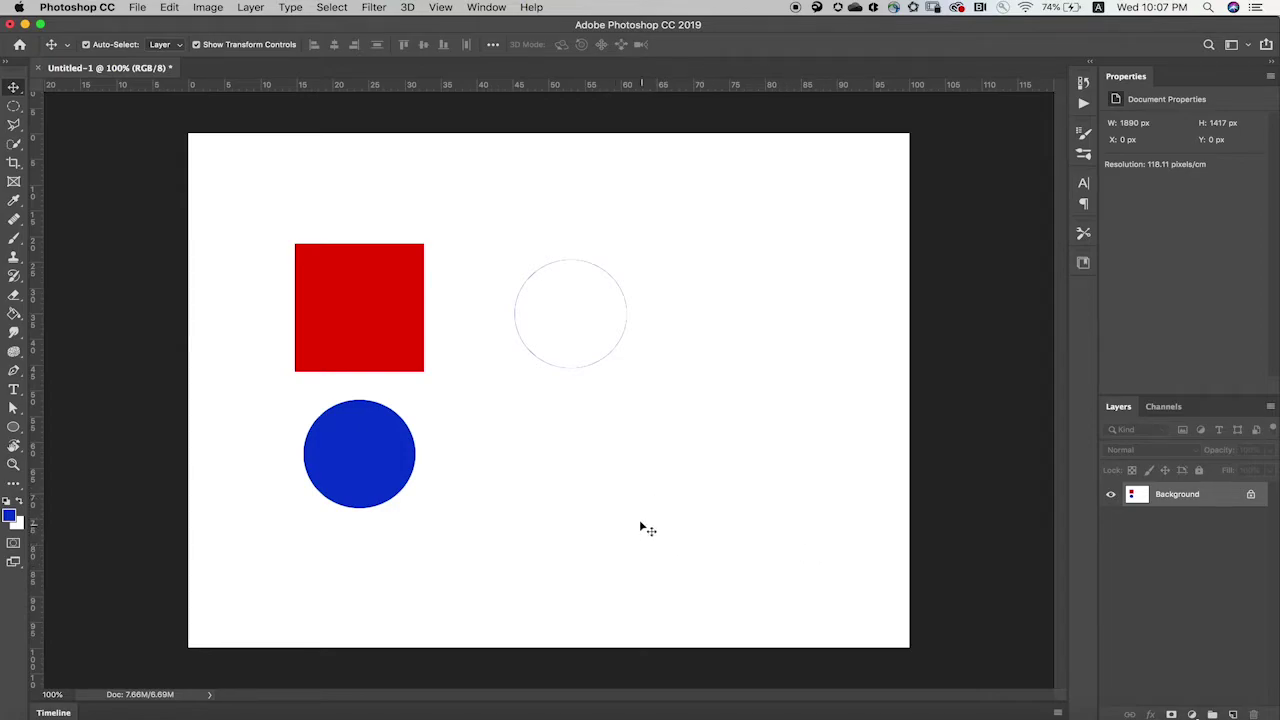
Undo the circle's moves and both shapes' selections and fills back to the blank white canvas.
key(super+z)
key(super+z)
key(super+z)
key(super+z)
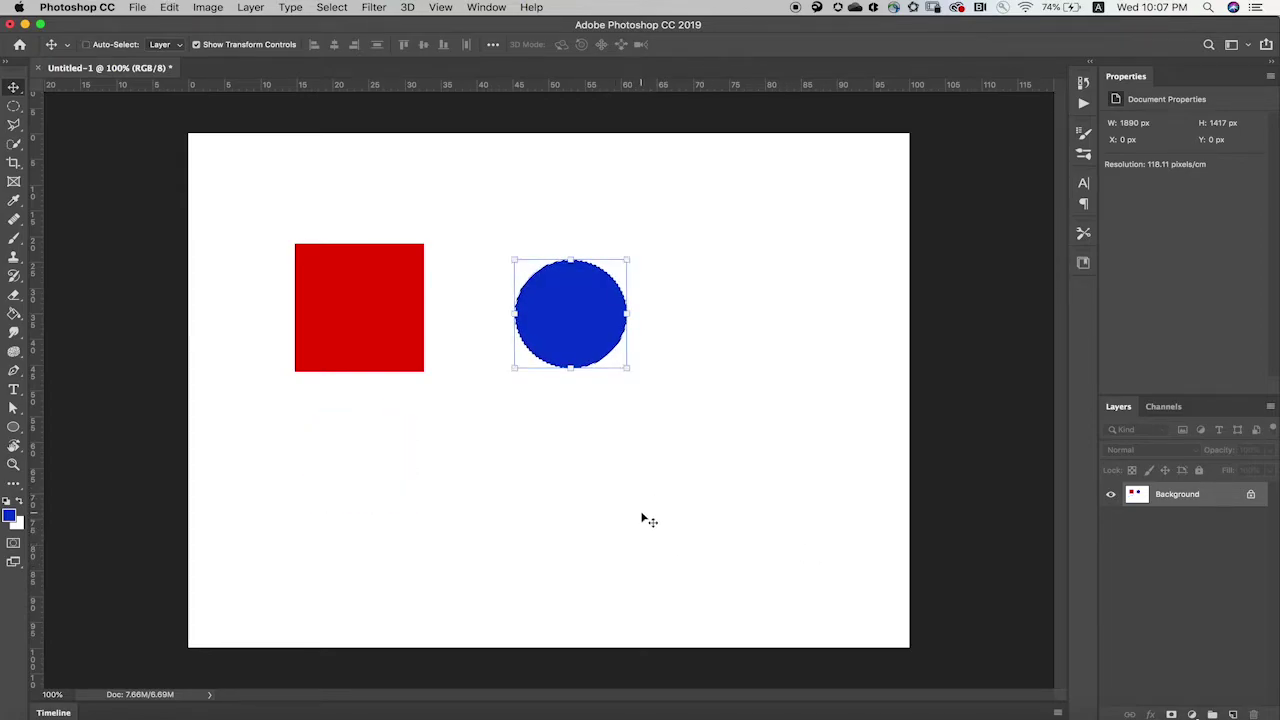
key(super+z)
key(super+z)
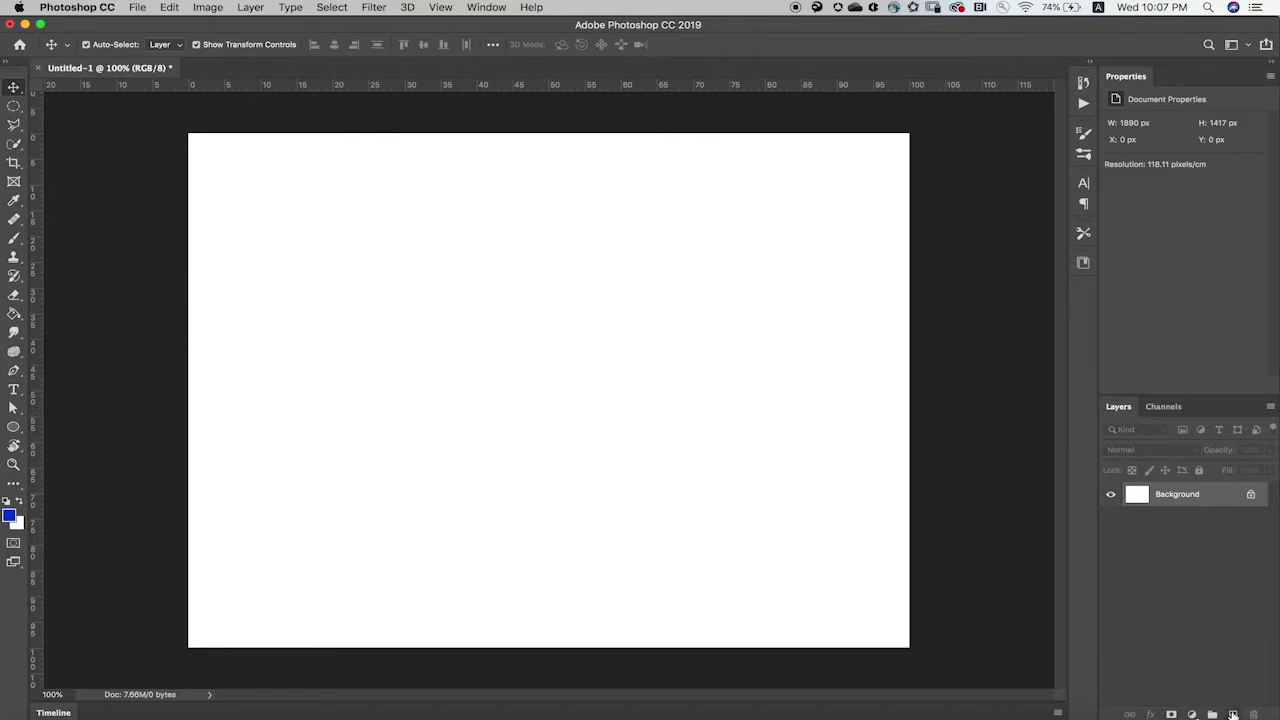
Add a new layer and make a rectangular selection about 1.14 × 1.11 in in the upper-left area of the canvas.
click(1235, 713)
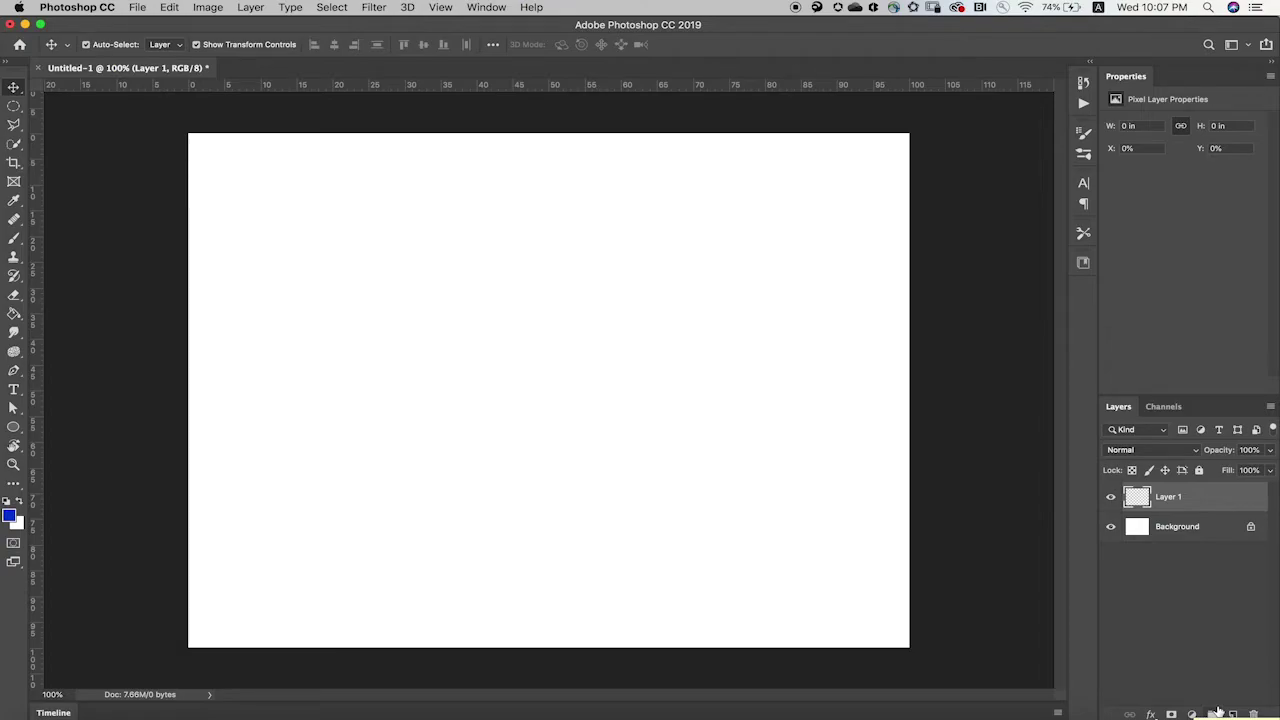
click(12, 107)
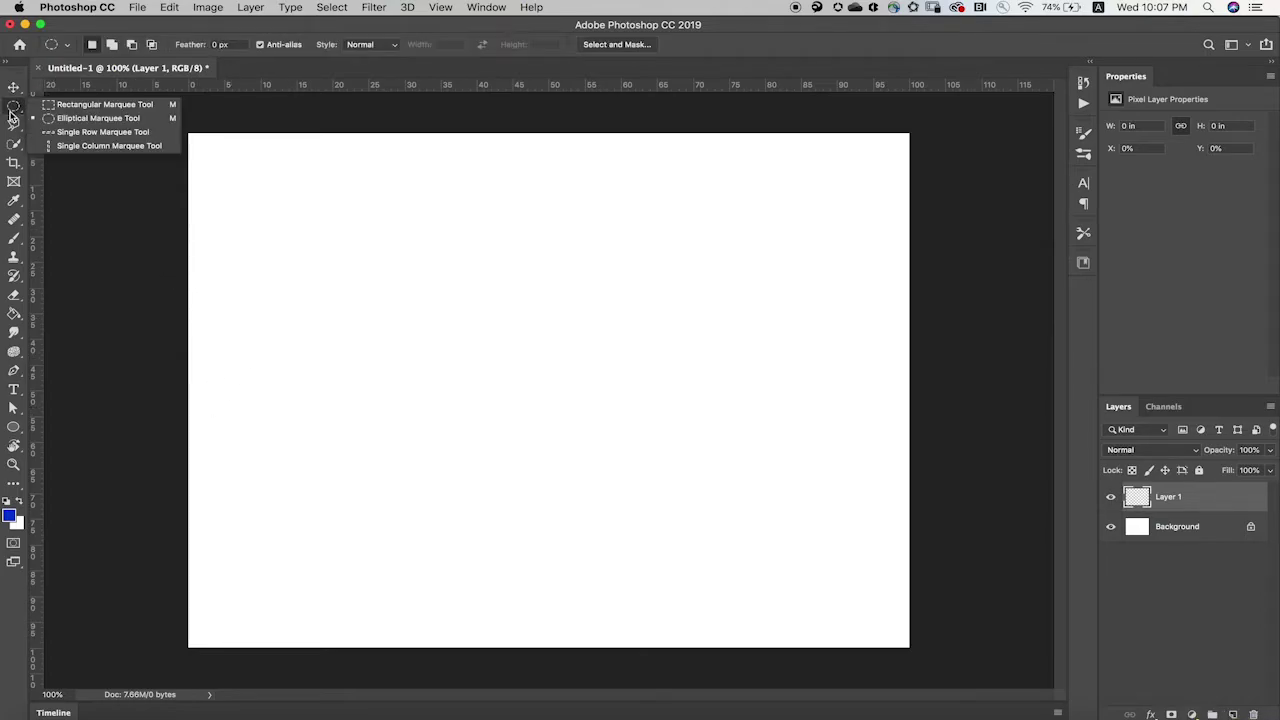
click(62, 99)
drag(300, 238, 431, 361)
Change the foreground color to red and fill the rectangular selection on Layer 1 with the Paint Bucket.
click(8, 516)
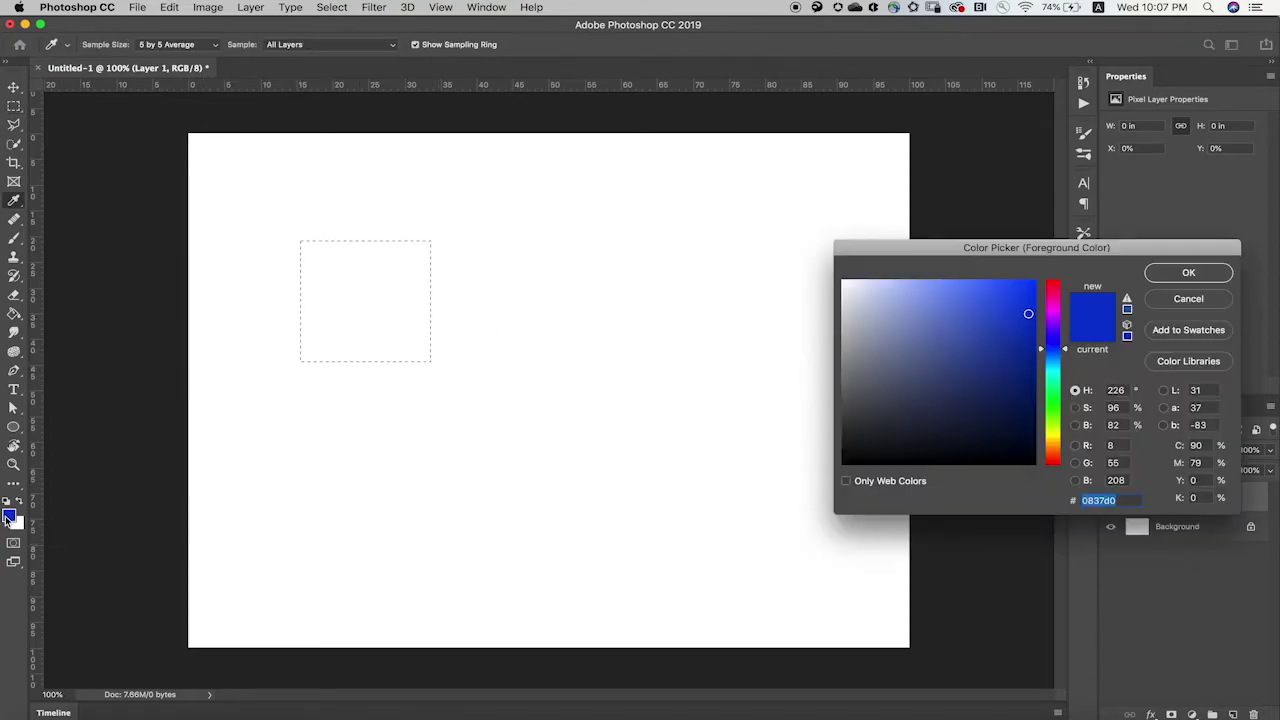
drag(1054, 316, 1055, 272)
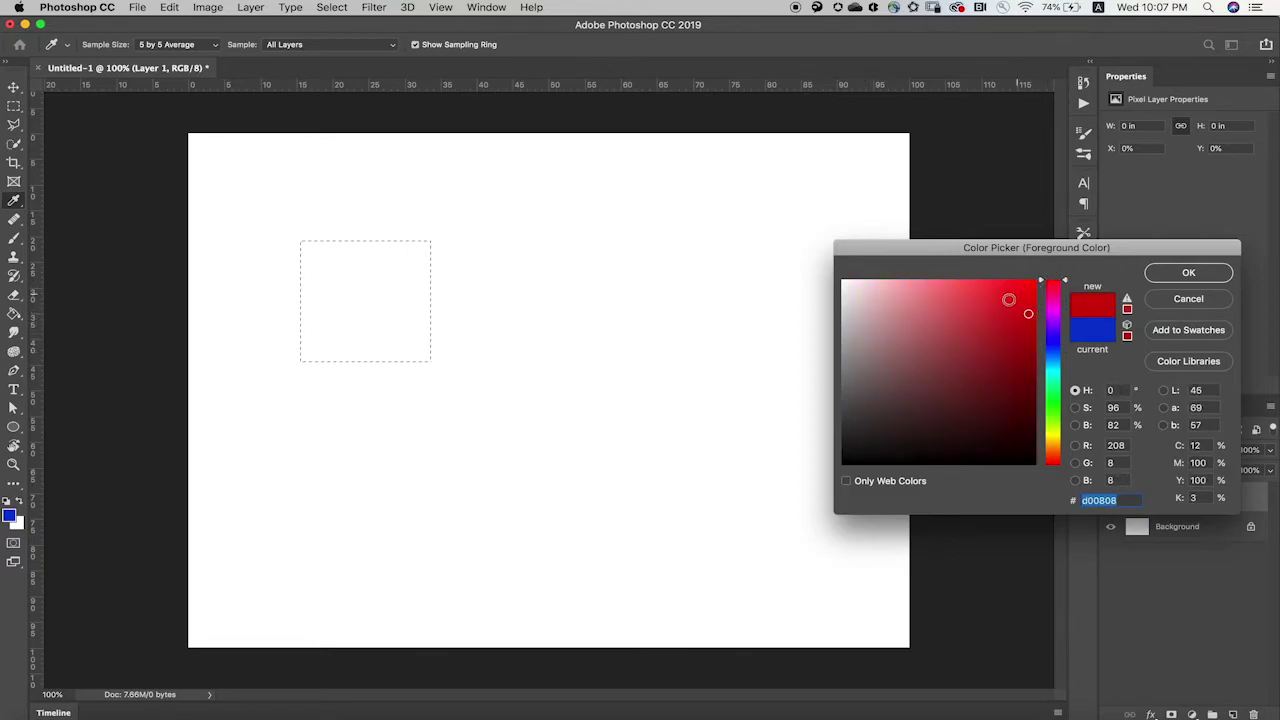
click(1188, 273)
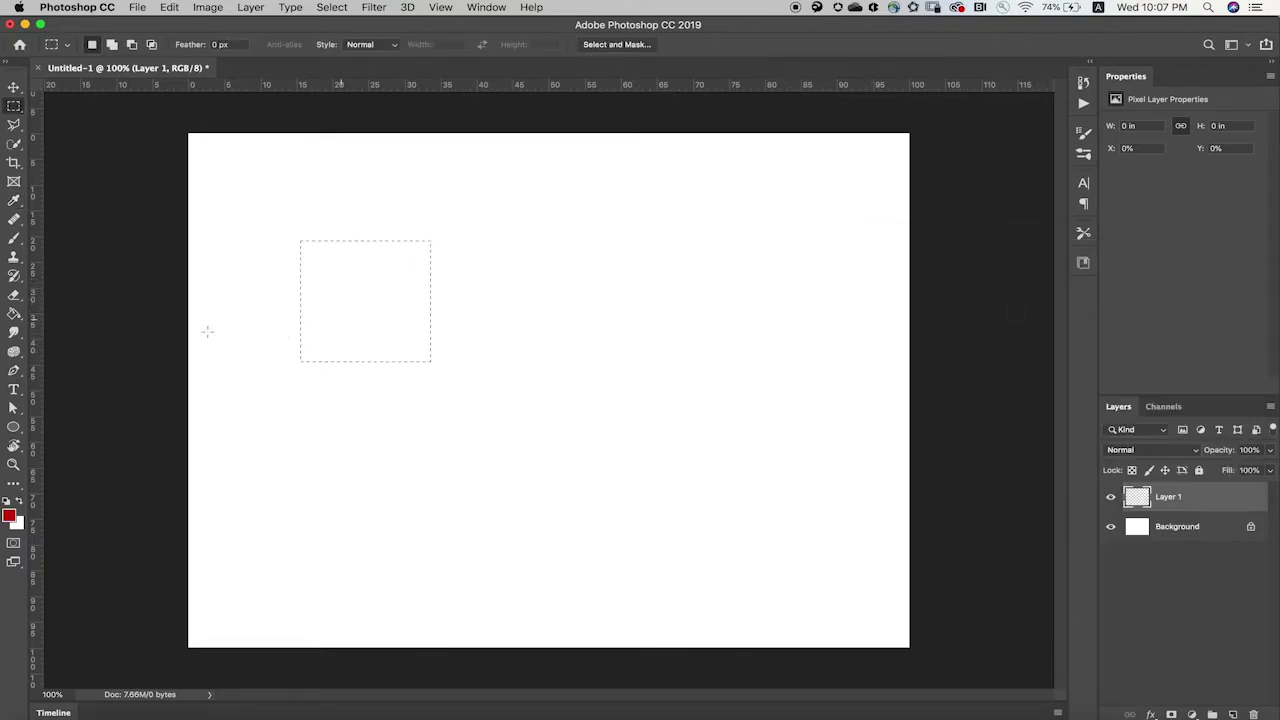
click(14, 313)
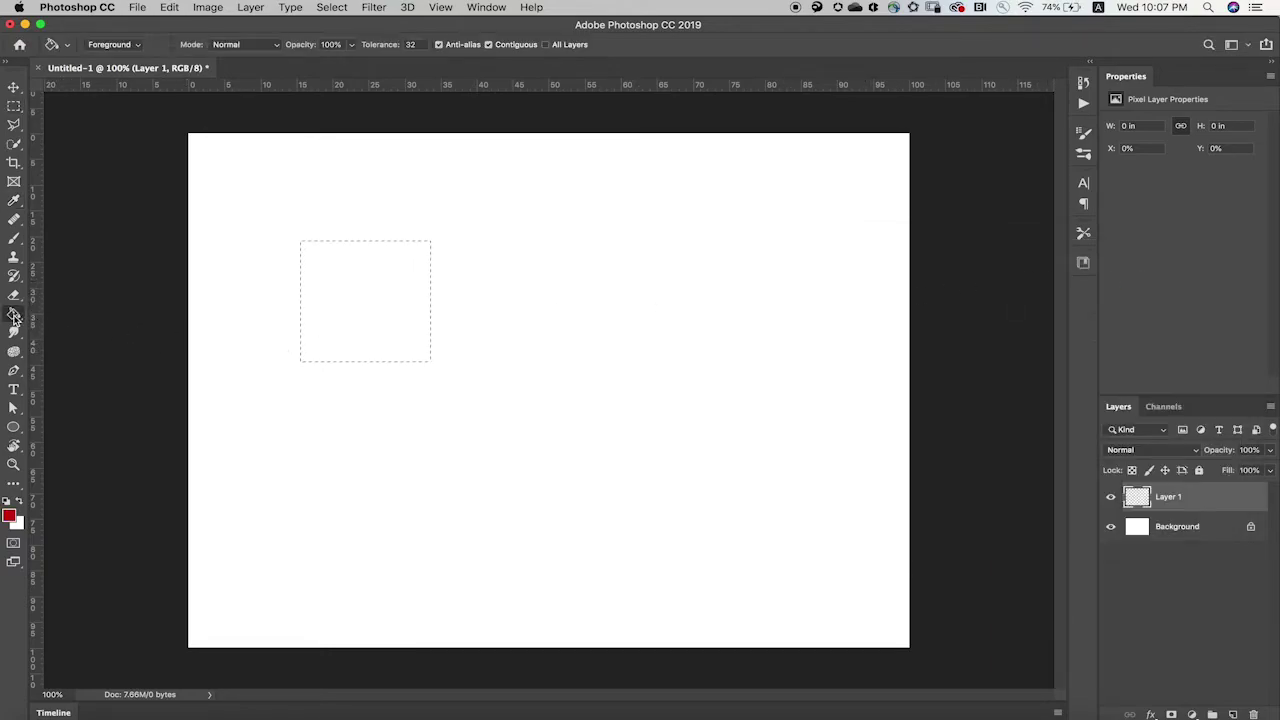
click(338, 295)
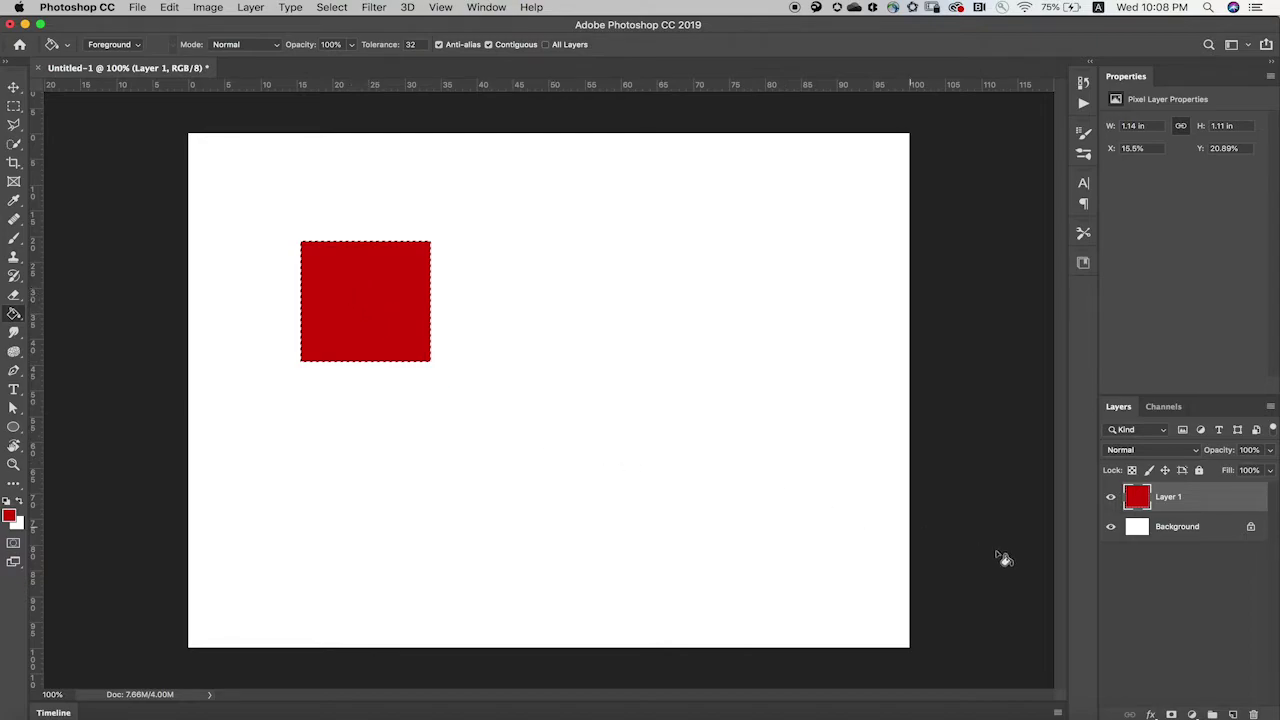
Add a new layer and make an elliptical selection about 0.97 × 0.94 in to the right of the red square.
click(1233, 714)
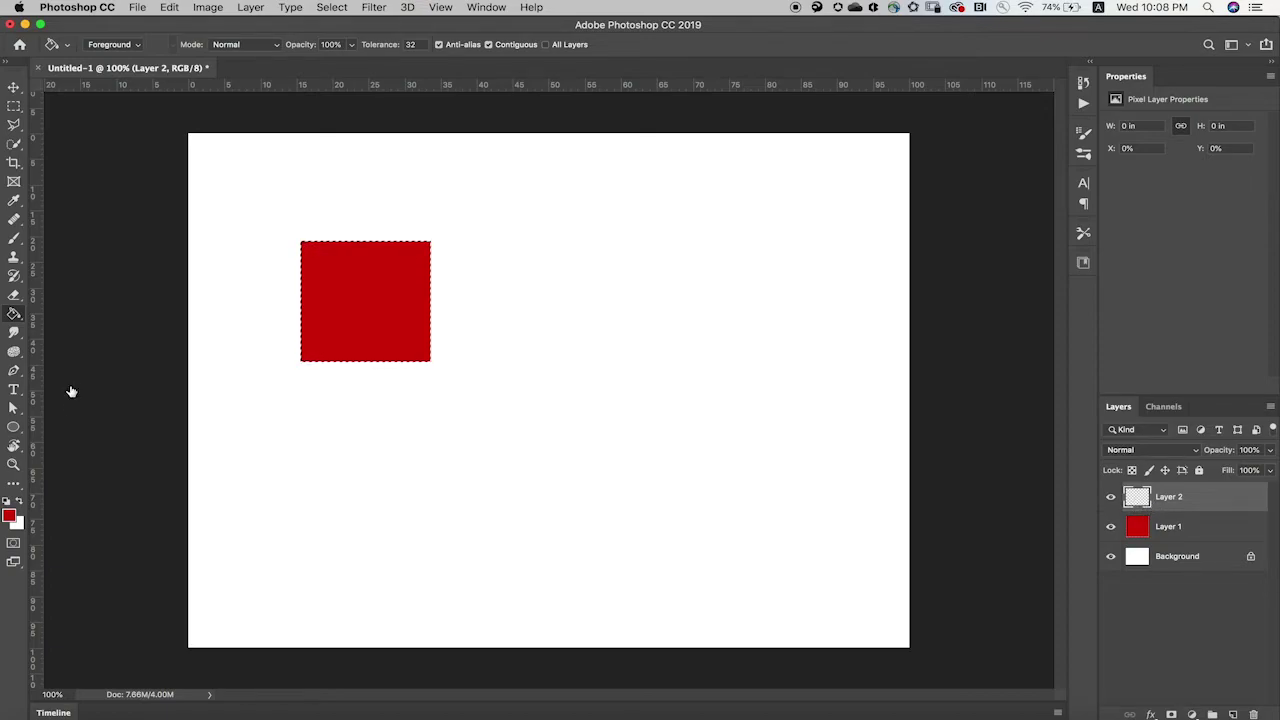
click(13, 107)
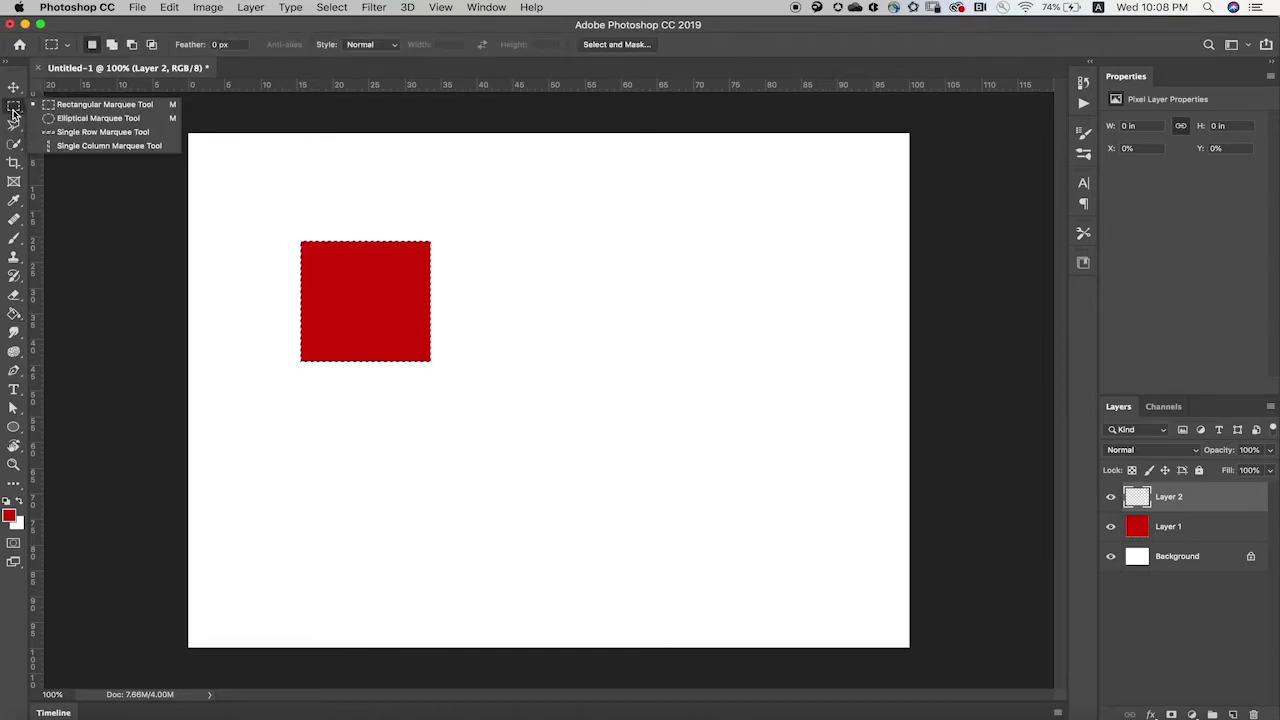
click(70, 118)
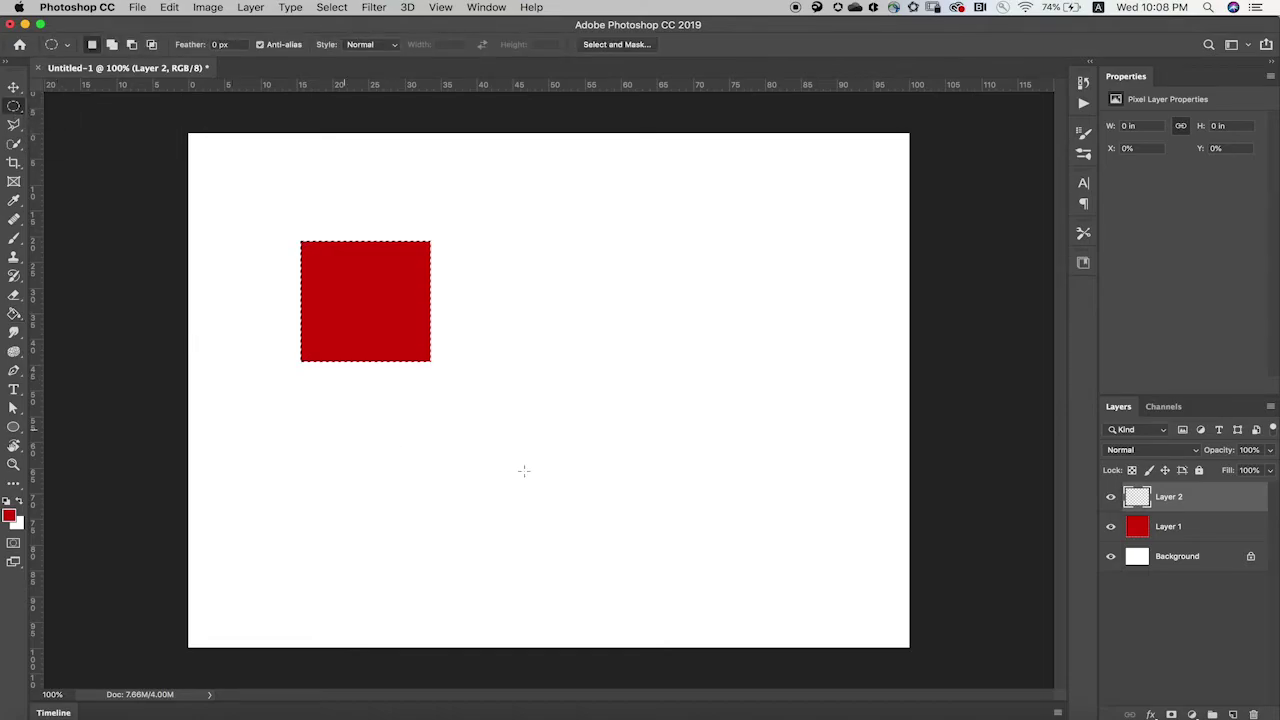
drag(553, 281, 662, 383)
Set the foreground color to blue 071bdb, fill the elliptical selection on Layer 2 with the Paint Bucket, and deselect it.
click(9, 516)
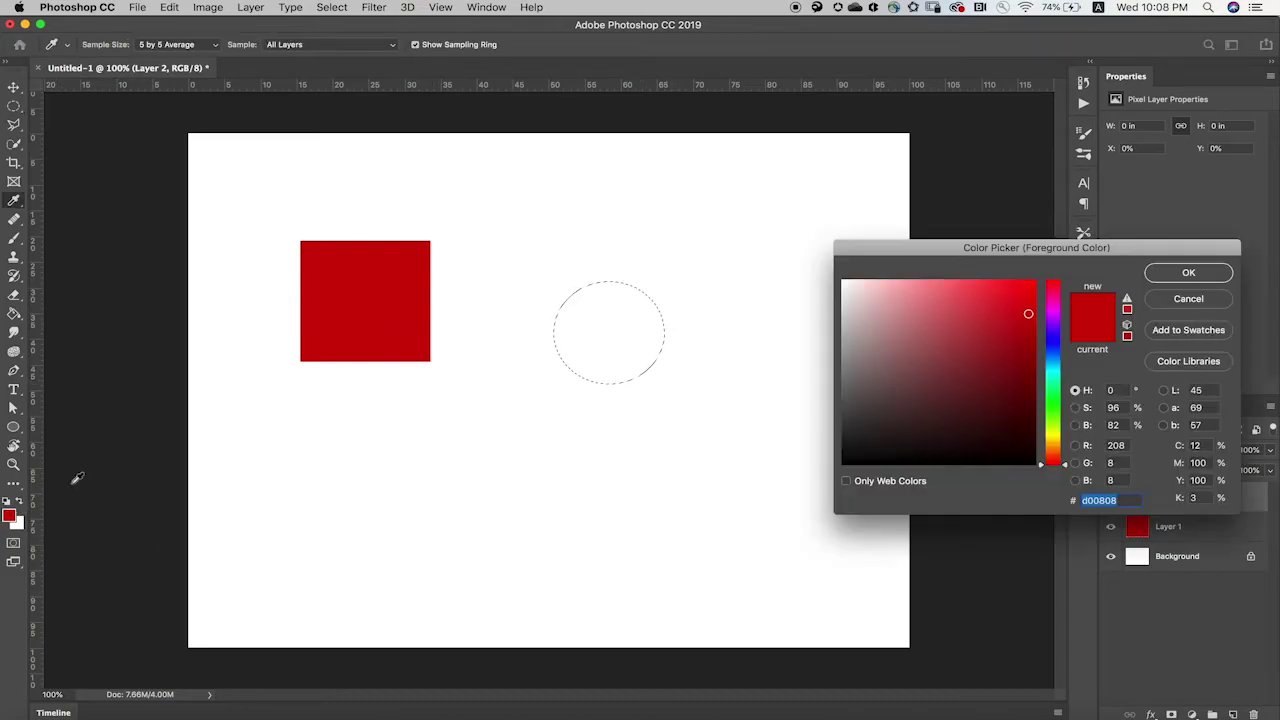
click(1052, 343)
click(1030, 305)
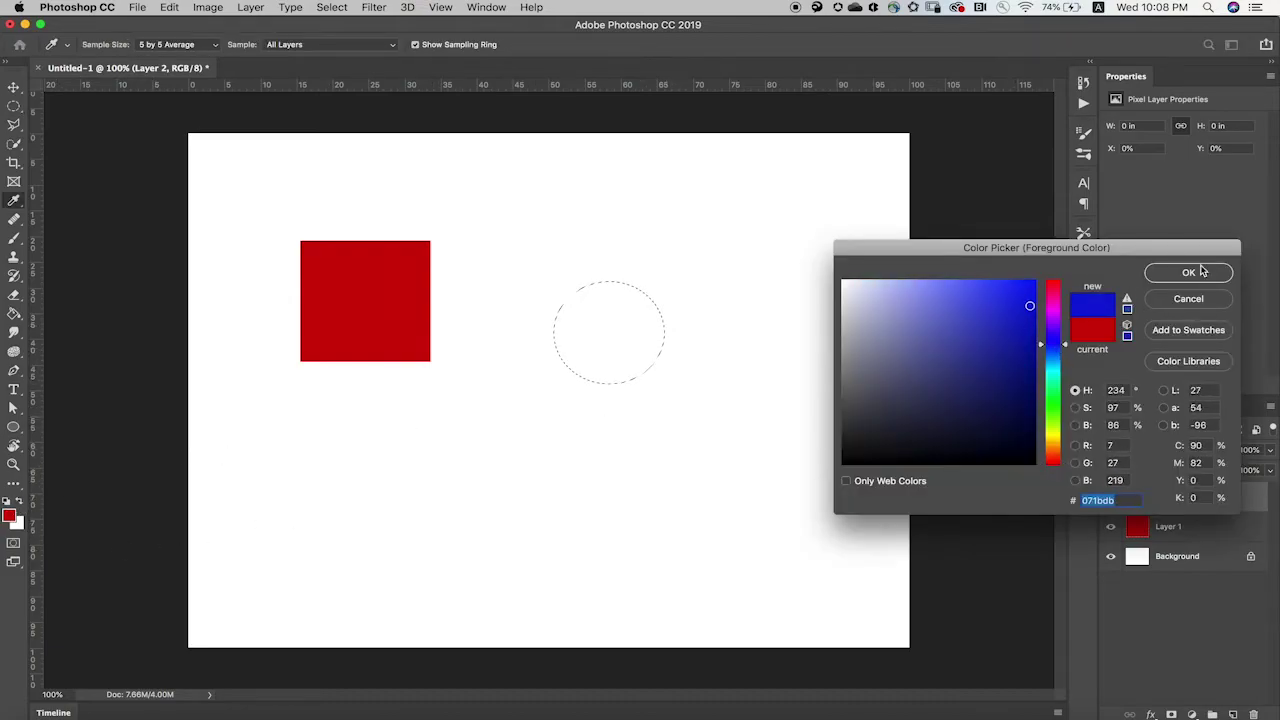
click(1191, 273)
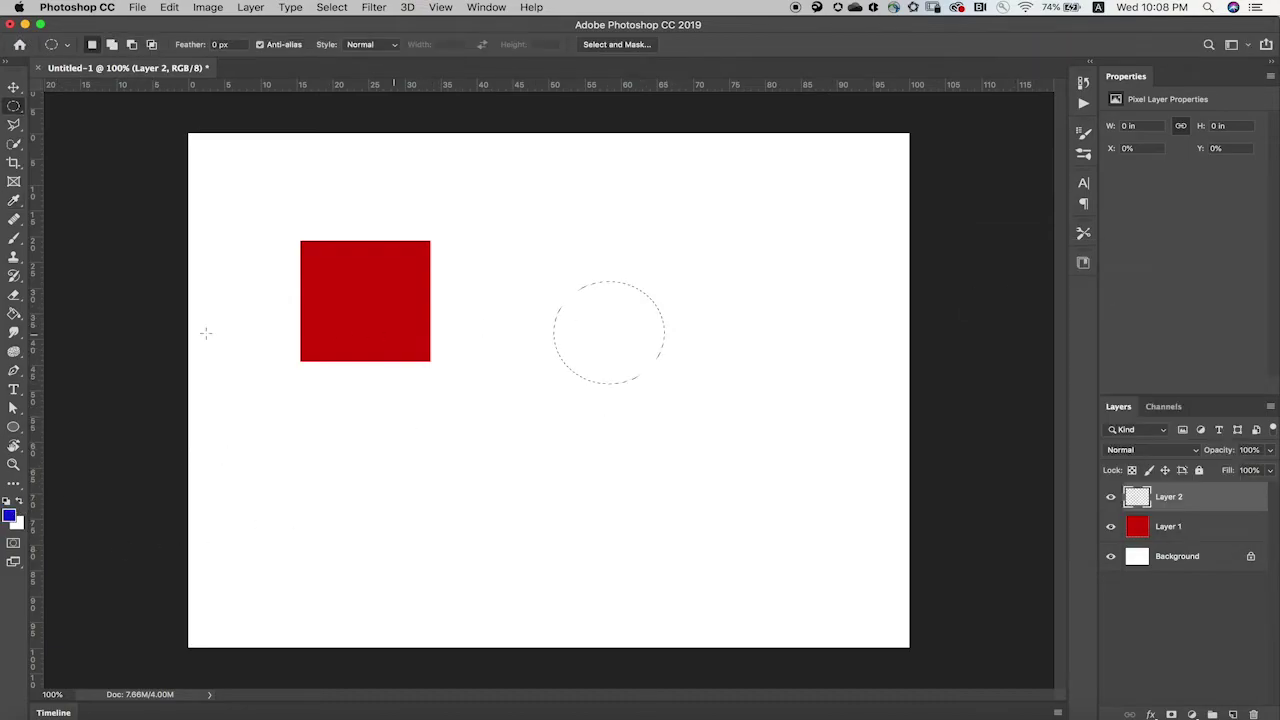
click(14, 313)
click(611, 320)
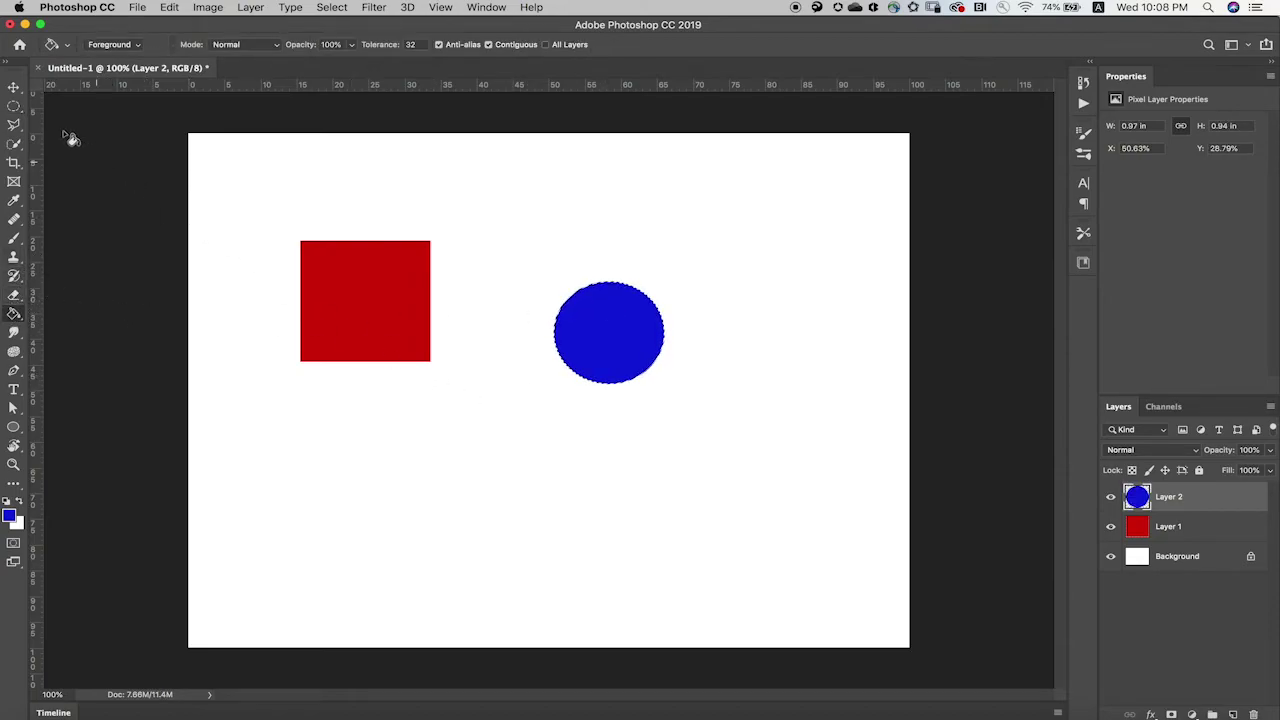
click(8, 110)
click(527, 423)
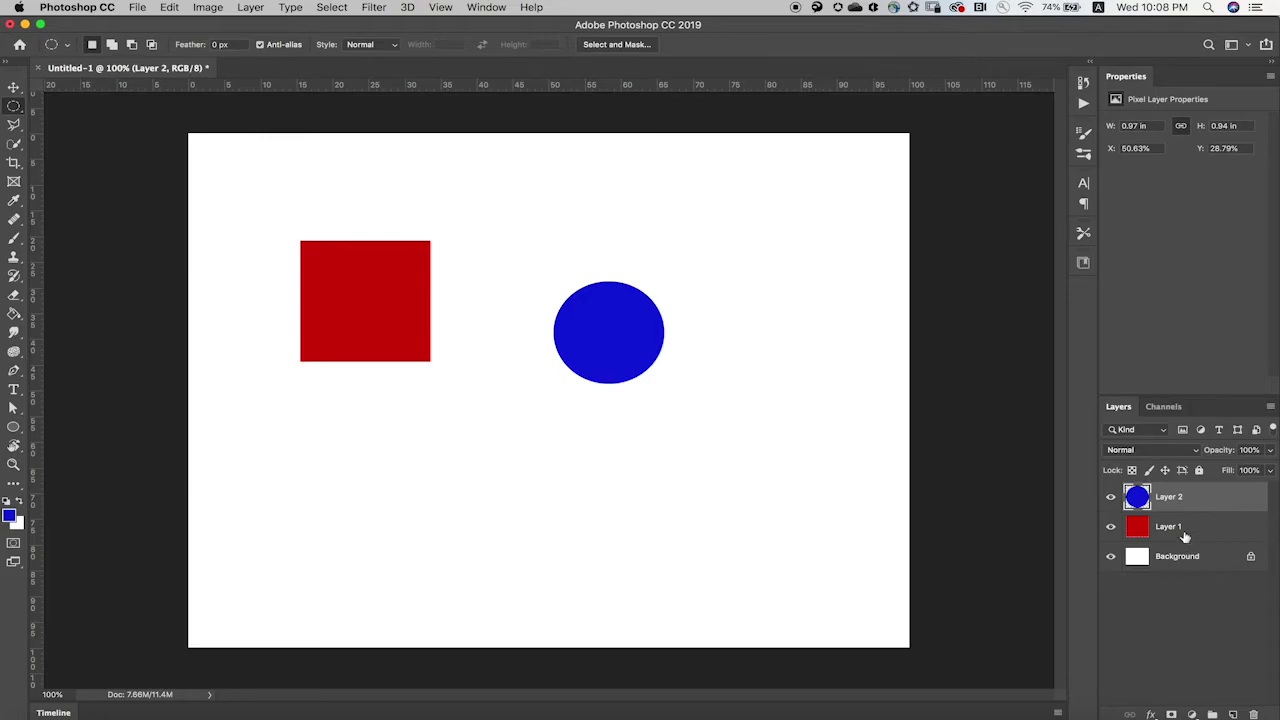
With the Move tool, move the blue circle to the upper right and the red square to the lower center of the canvas.
click(1179, 534)
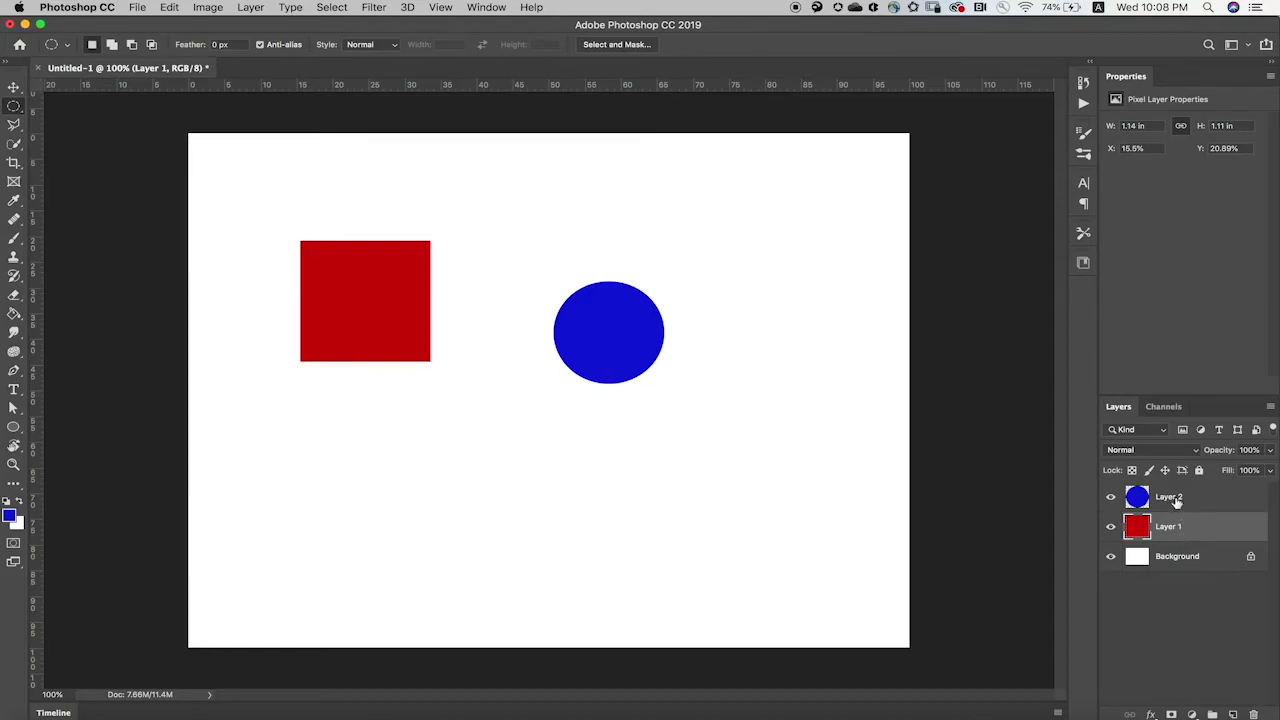
click(1177, 503)
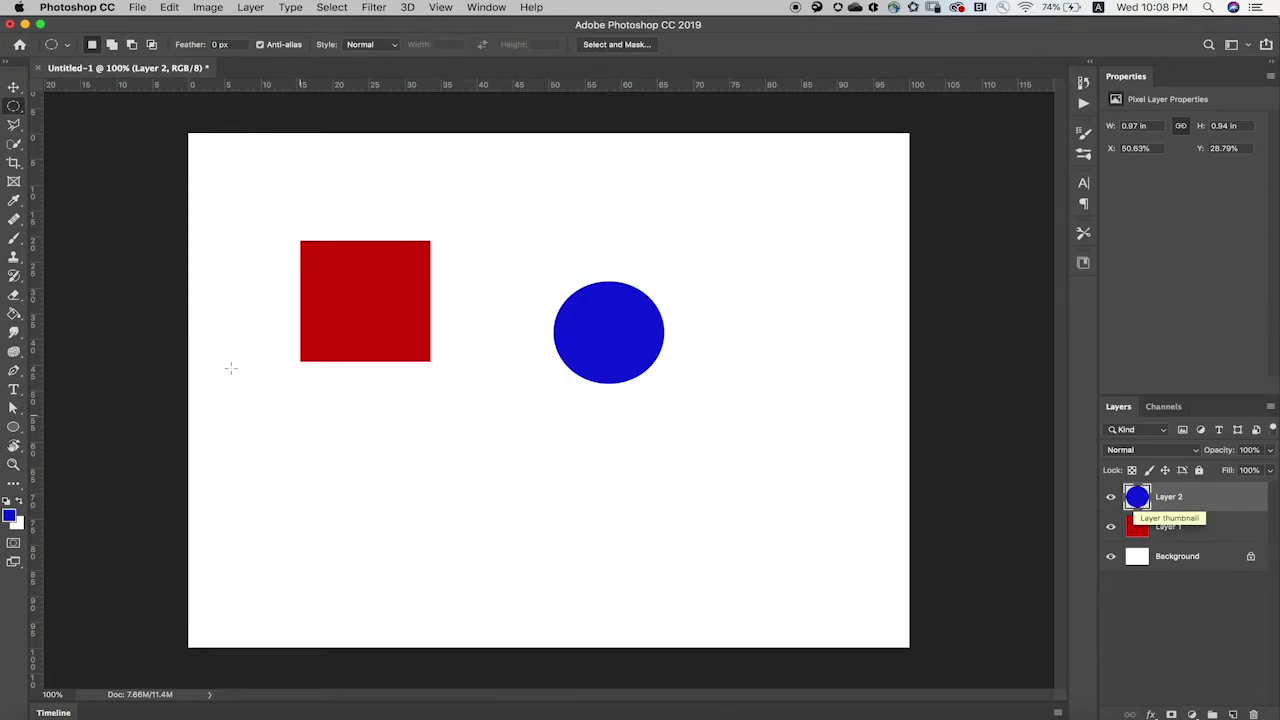
click(14, 87)
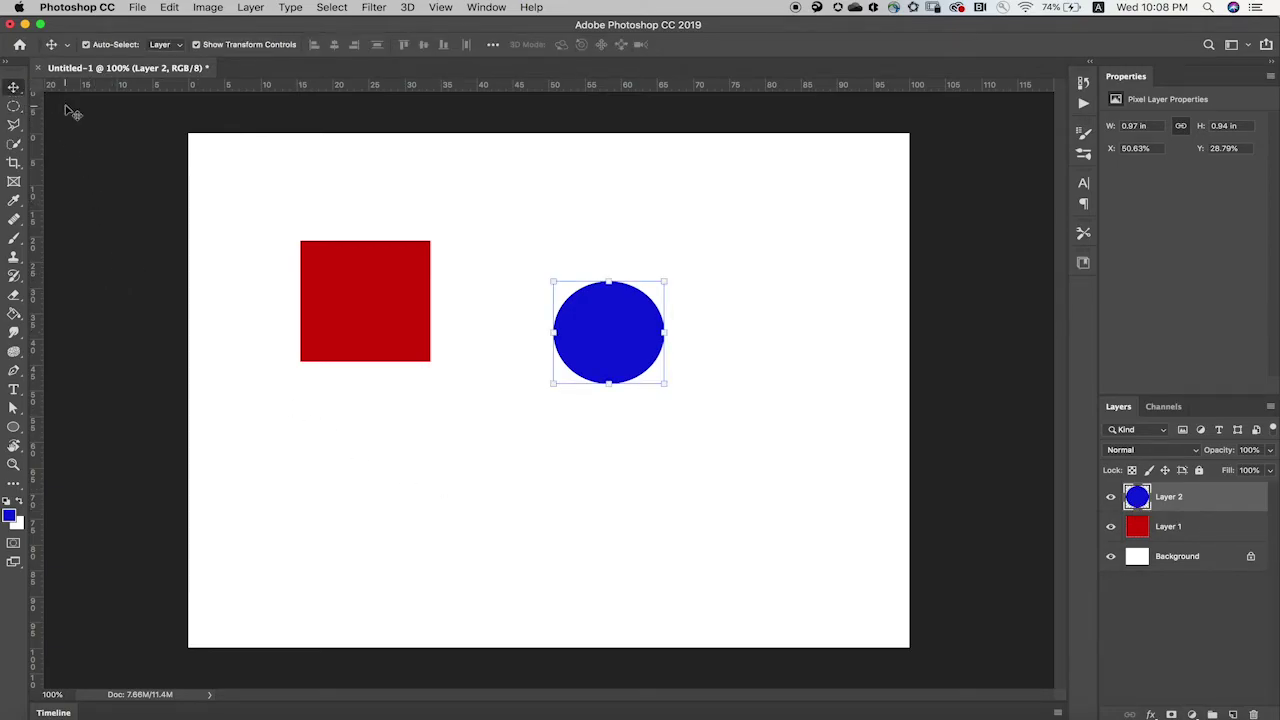
drag(590, 350, 704, 263)
click(380, 324)
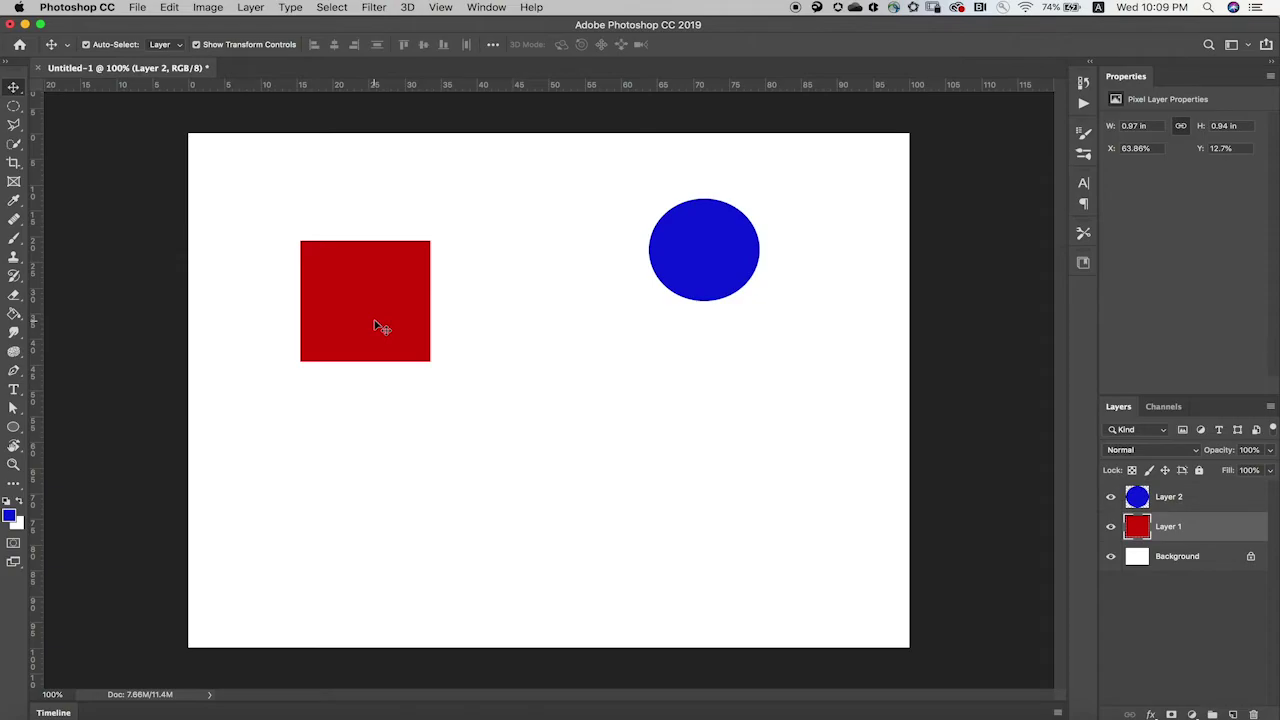
drag(369, 309, 618, 475)
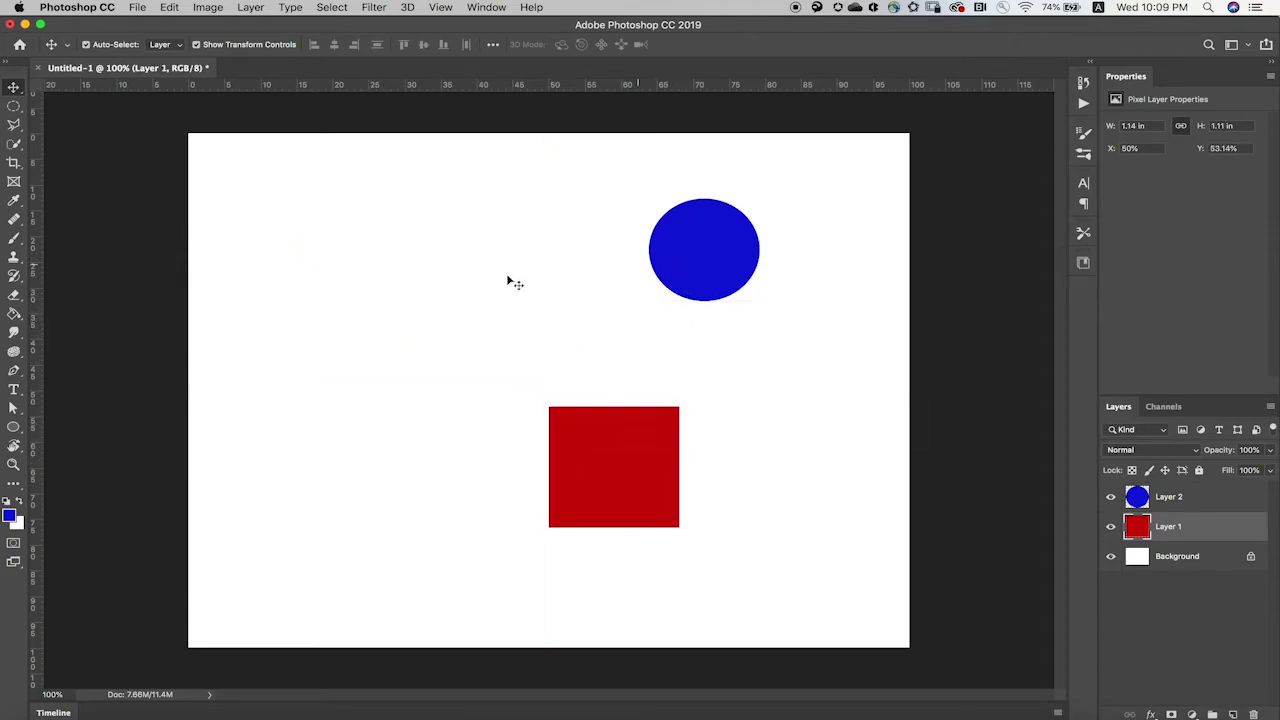
Rearrange both shapes so the red square sits in the canvas's upper left and the blue circle at about X 70%, Y 40%.
drag(704, 249, 416, 282)
drag(613, 466, 797, 273)
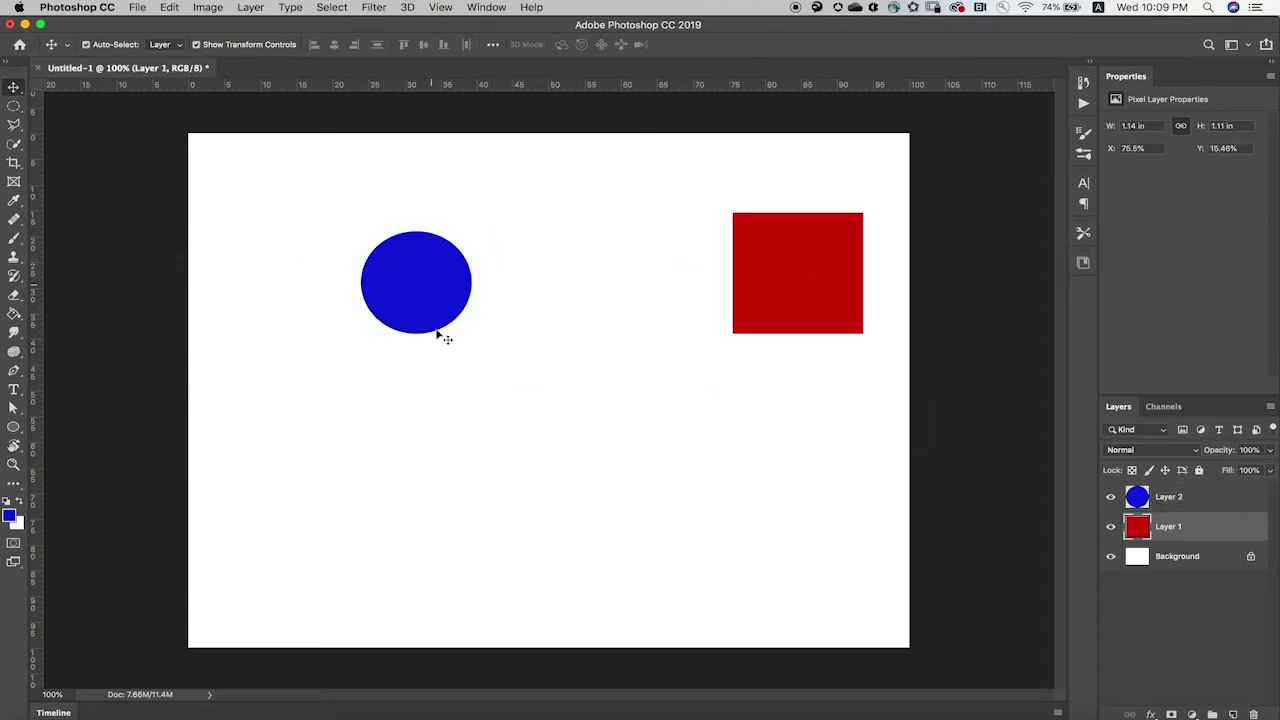
drag(437, 316, 625, 518)
drag(775, 285, 375, 306)
drag(655, 492, 801, 398)
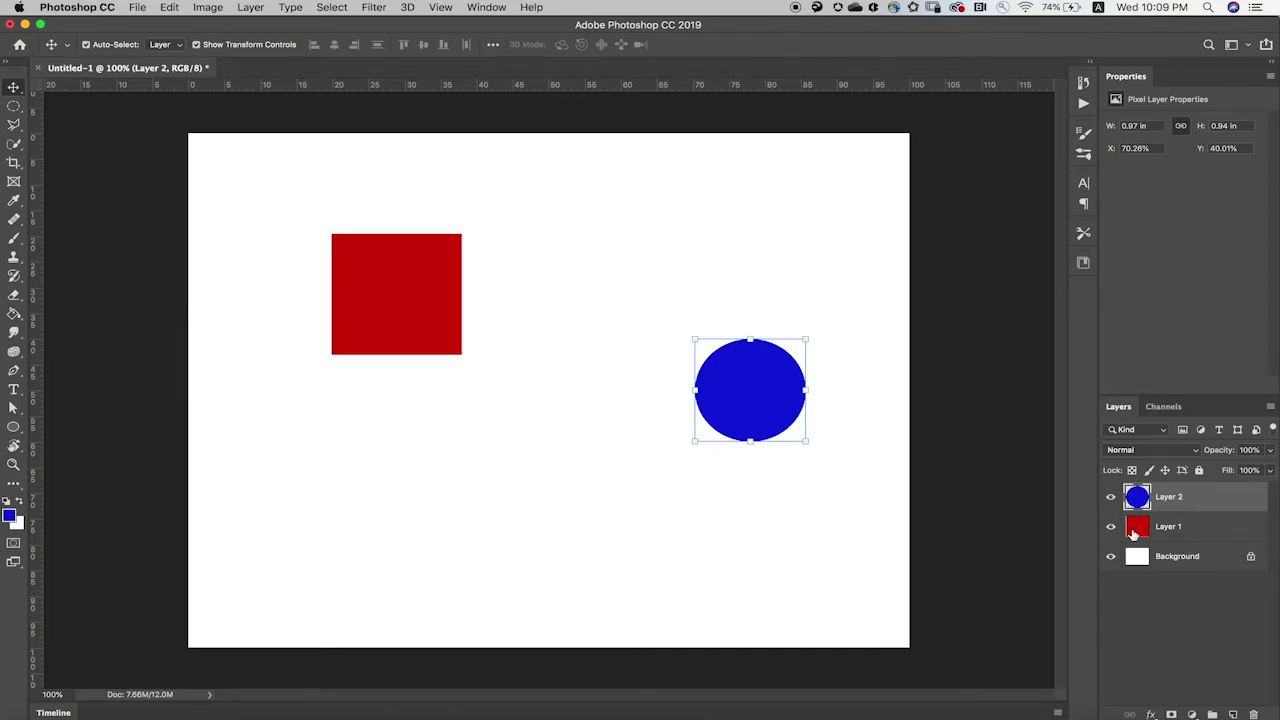
Hide the red square's layer and show it again.
click(1110, 527)
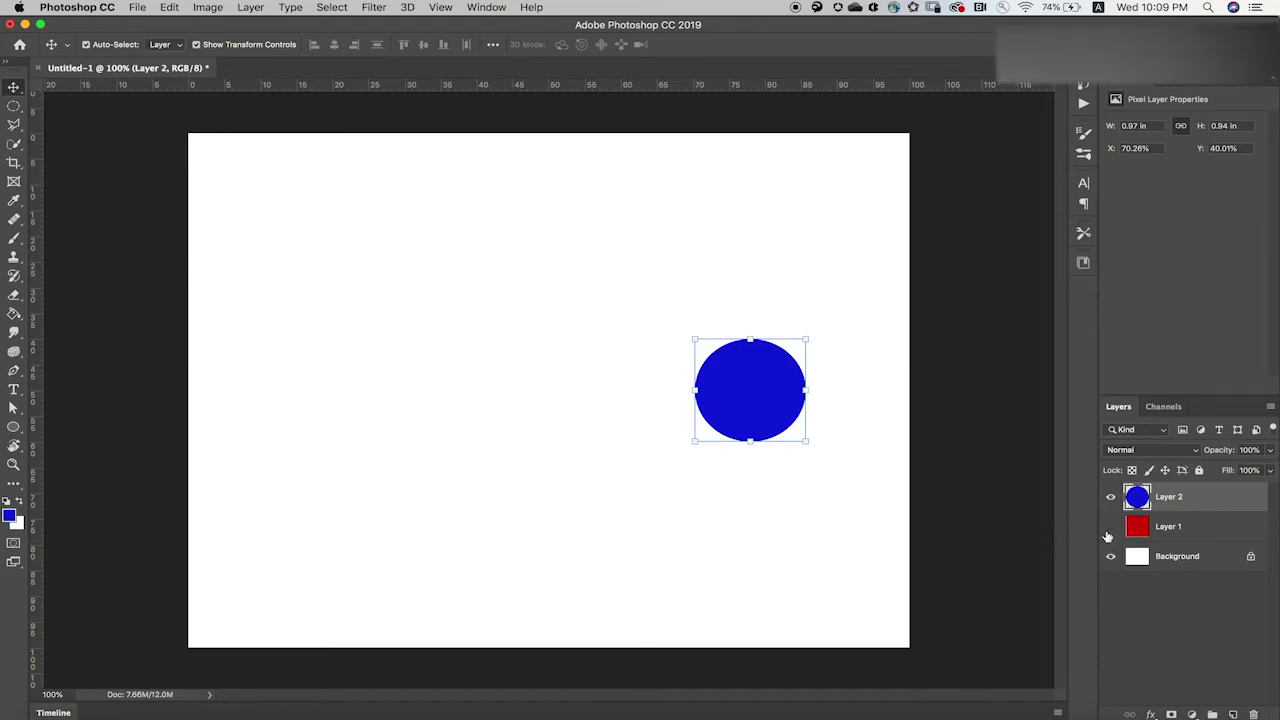
click(1110, 527)
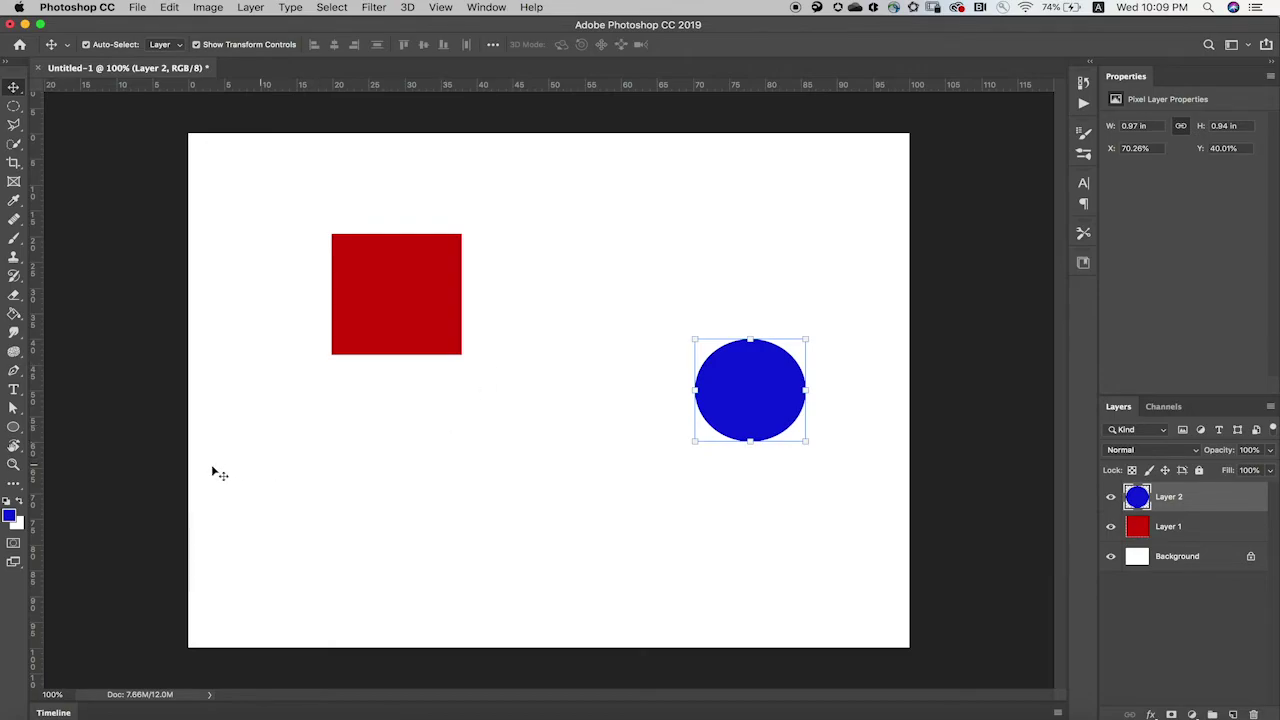
Add the text "Hello" in red 10 pt Arial below the red square and commit it by selecting Layer 2.
click(13, 390)
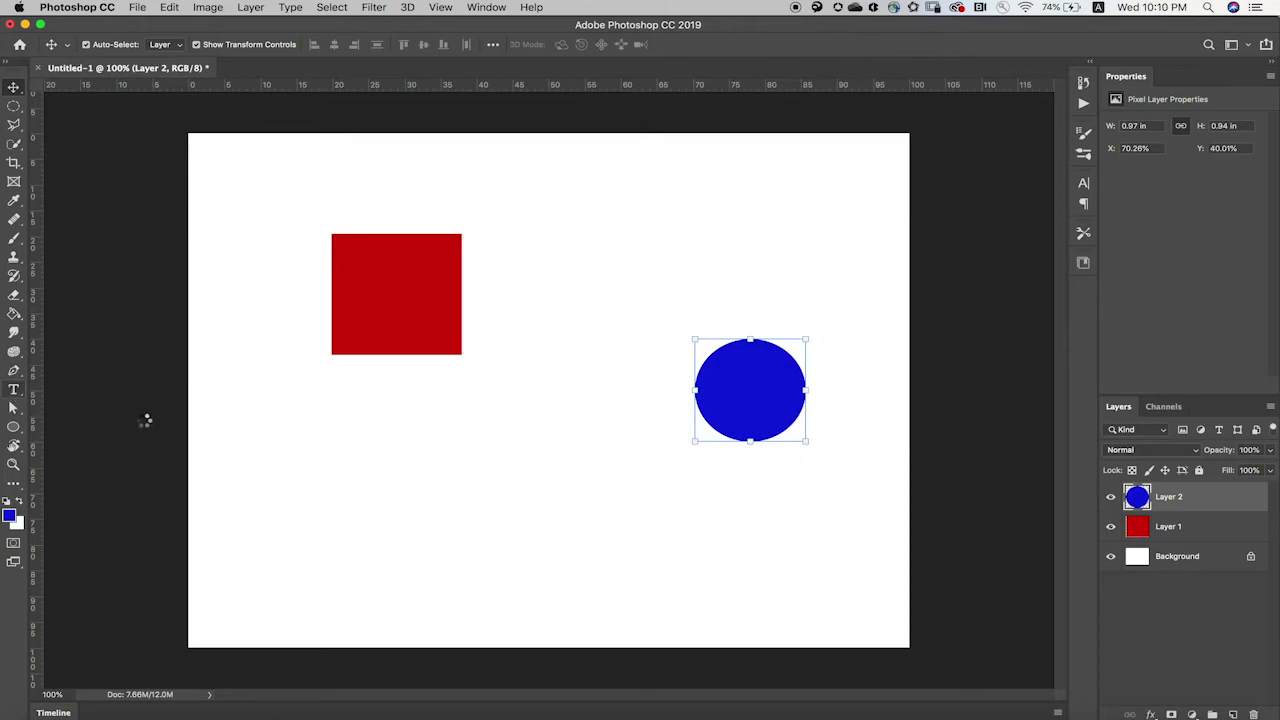
click(309, 414)
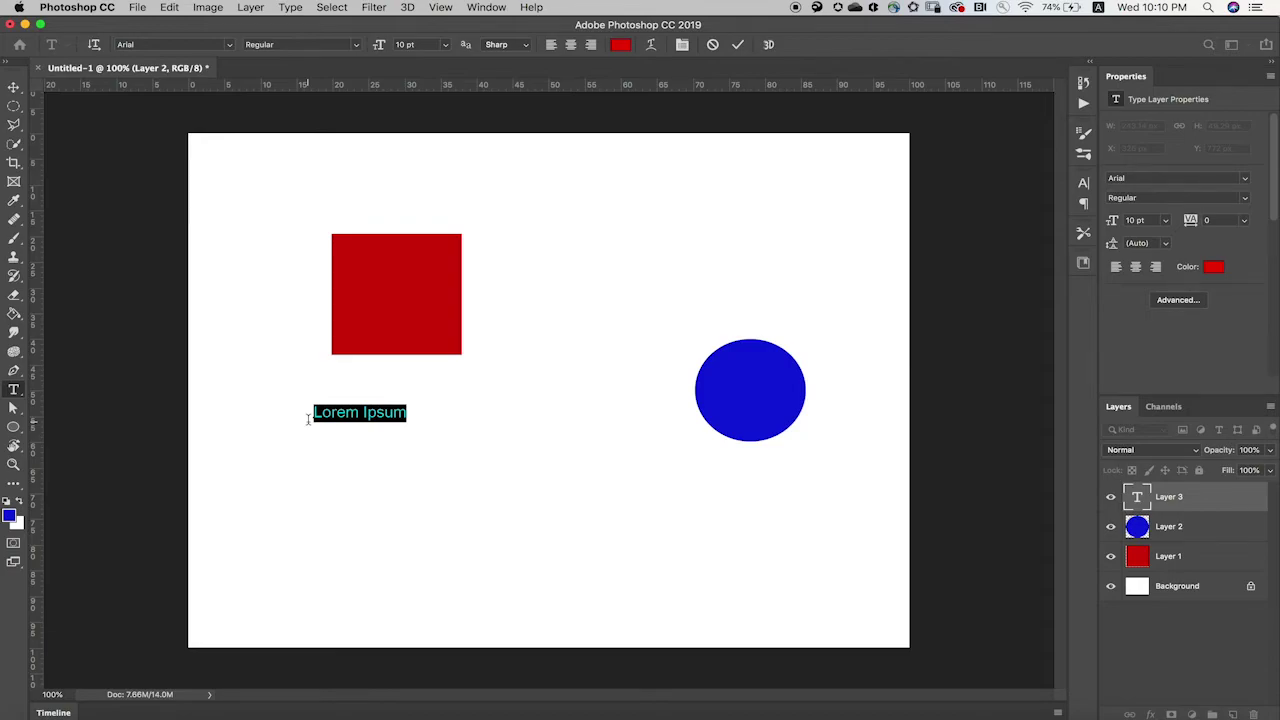
text(Hellp)
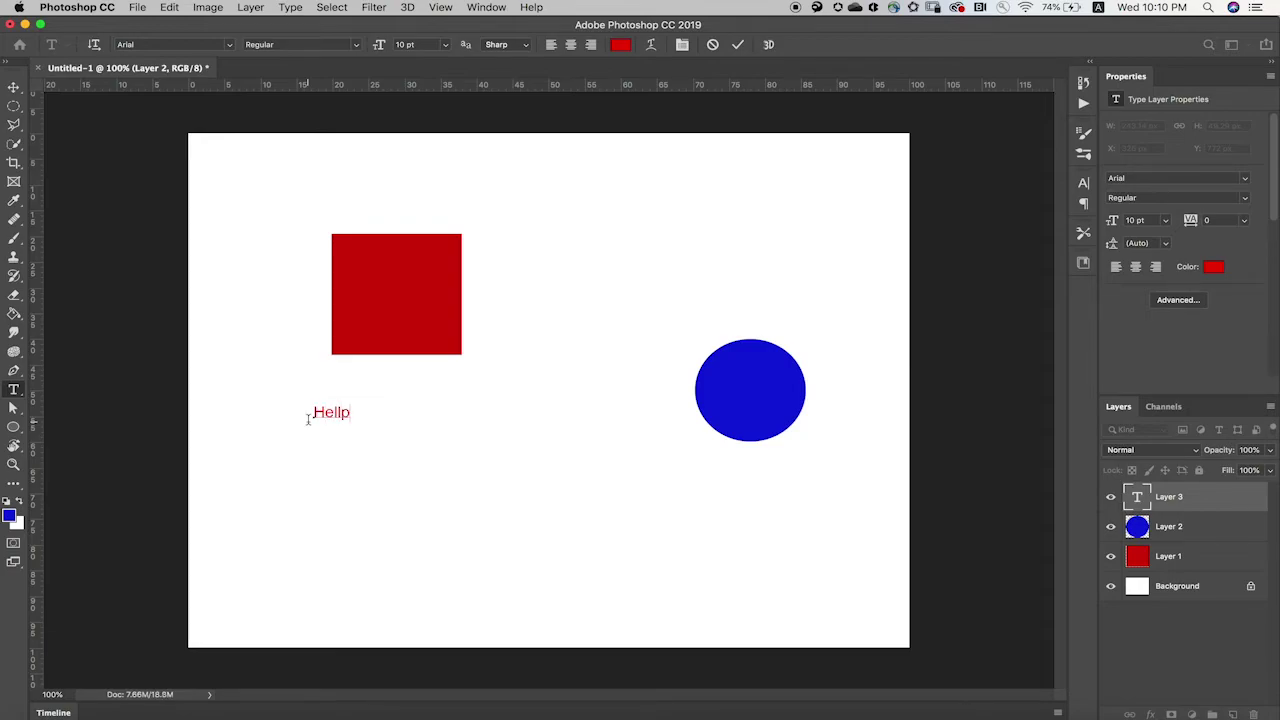
key(BackSpace)
text(o)
click(1141, 527)
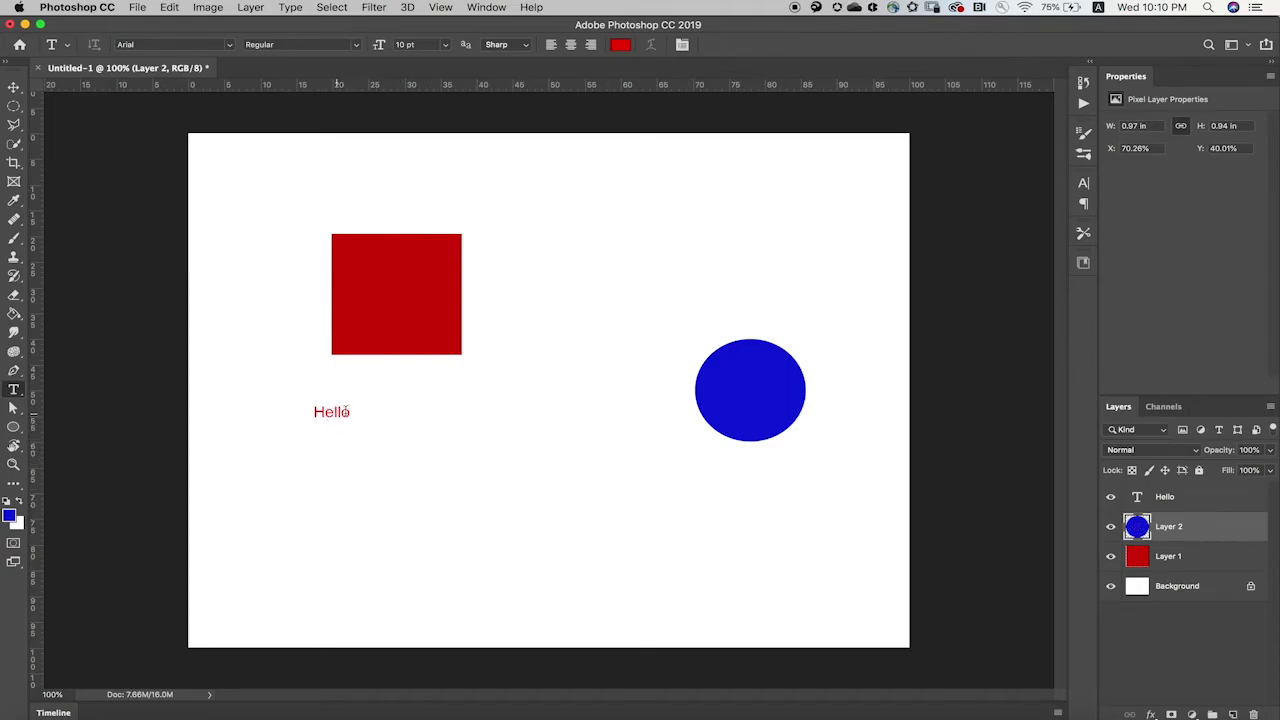
Reopen the Hello text layer for editing and extend the text to "Hello hhjh".
click(1136, 505)
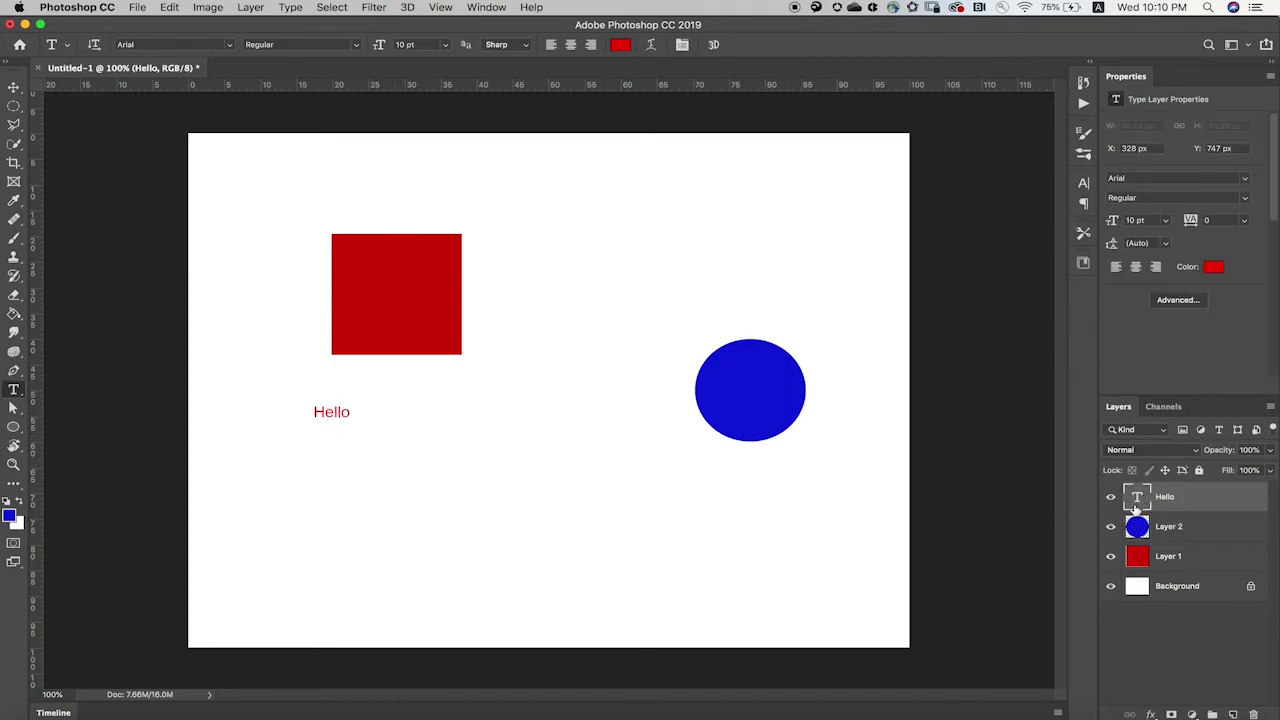
double_click(1136, 508)
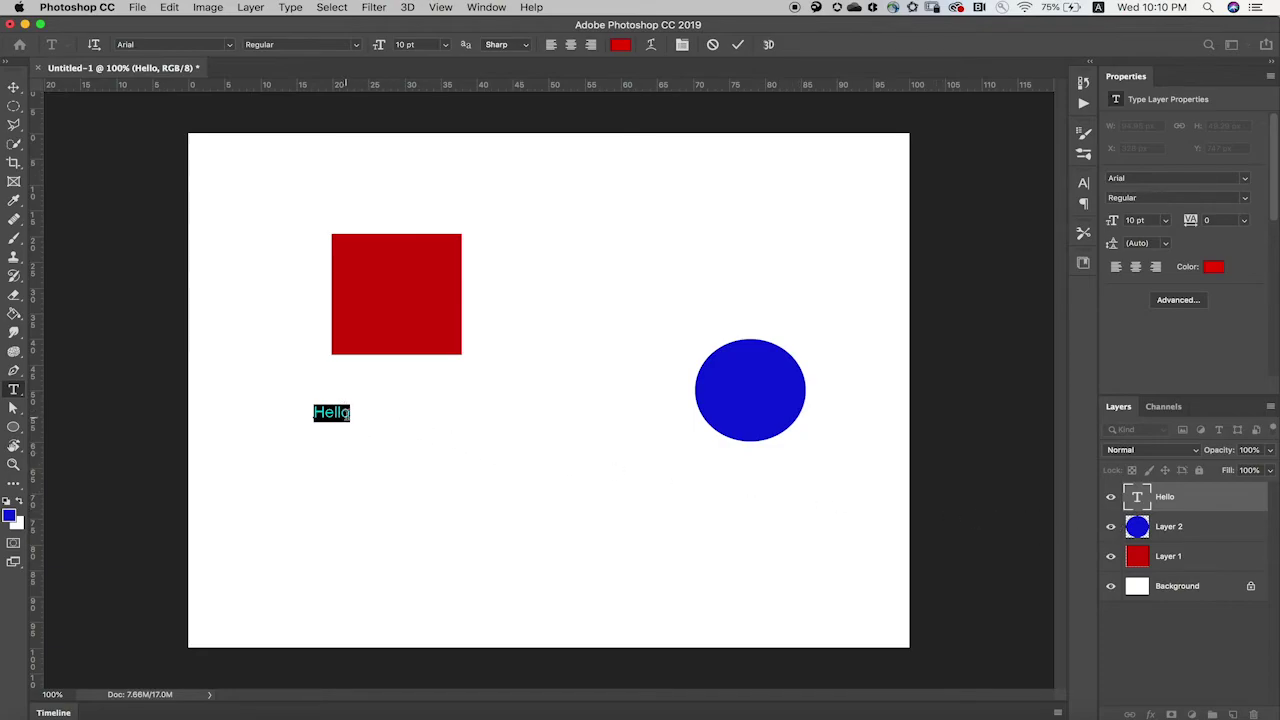
click(349, 413)
text(dfdf)
key(BackSpace)
key(BackSpace)
key(BackSpace)
key(BackSpace)
text(hhjh)
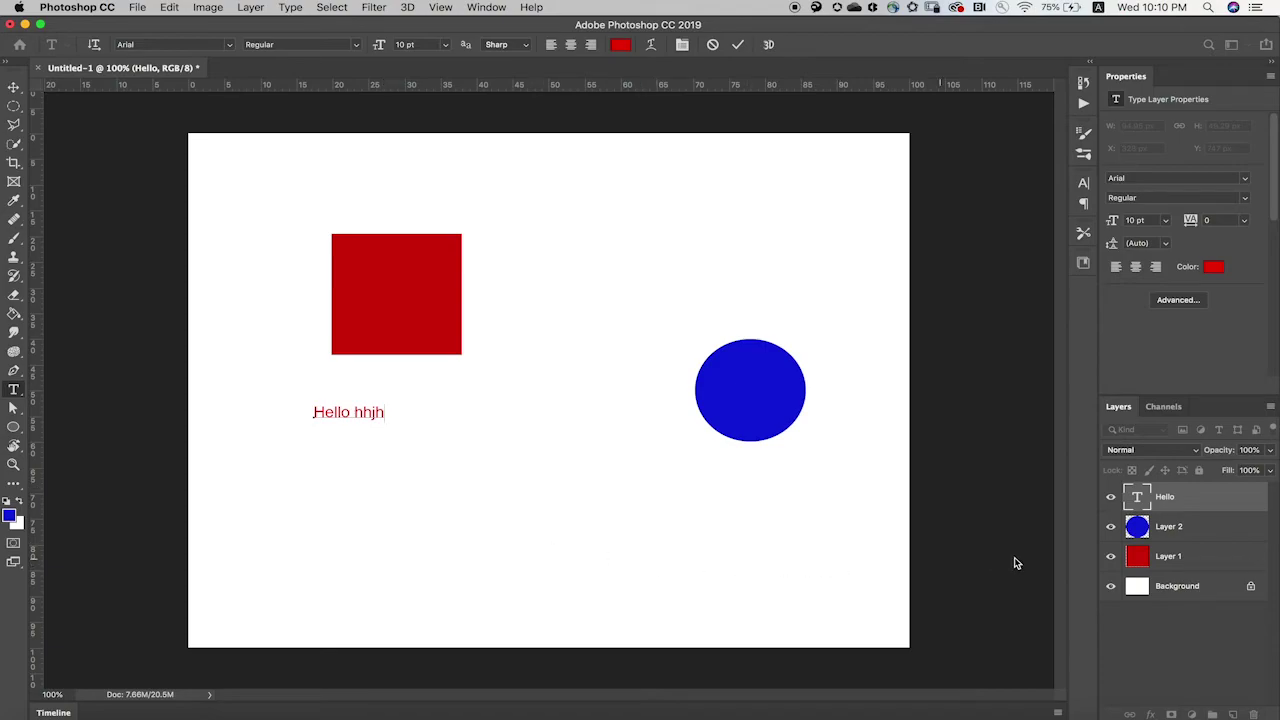
Draw an ellipse shape about 346 × 321 px in the lower center of the canvas.
click(12, 431)
click(538, 510)
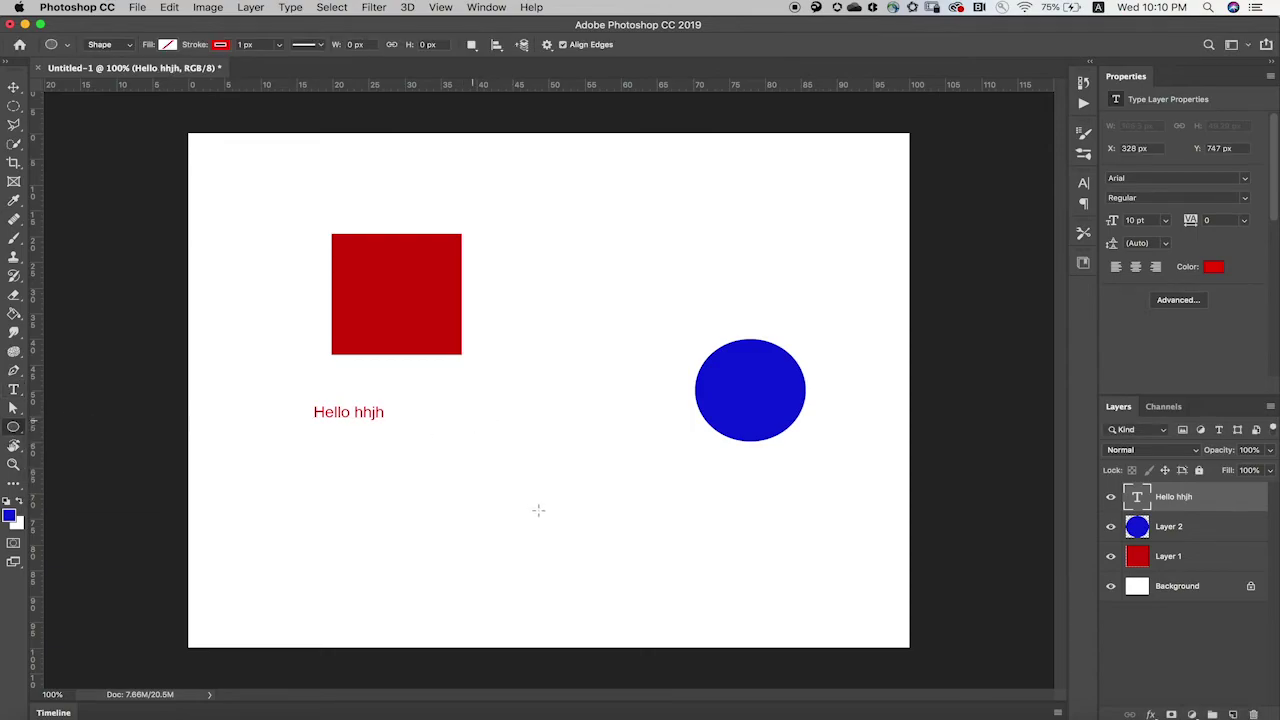
drag(501, 425, 633, 541)
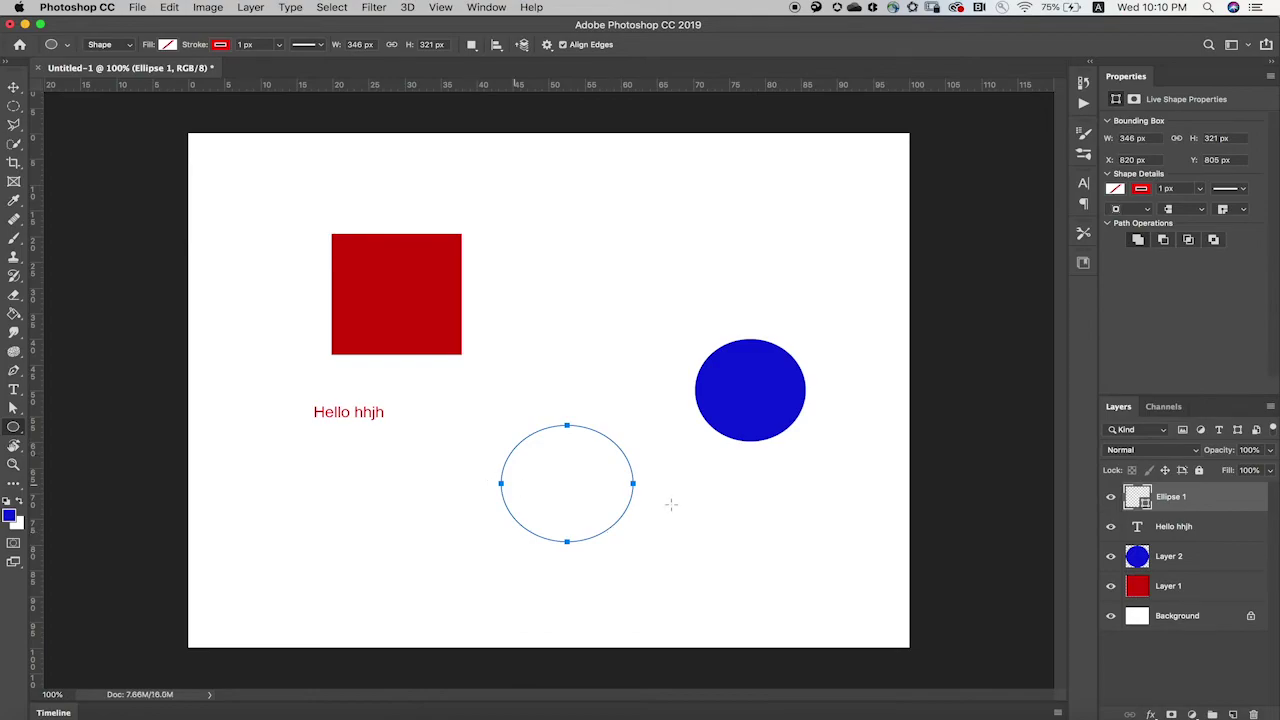
Try to recolor the new ellipse dark green 0c690c through its layer color.
double_click(1143, 505)
drag(1052, 425, 1050, 402)
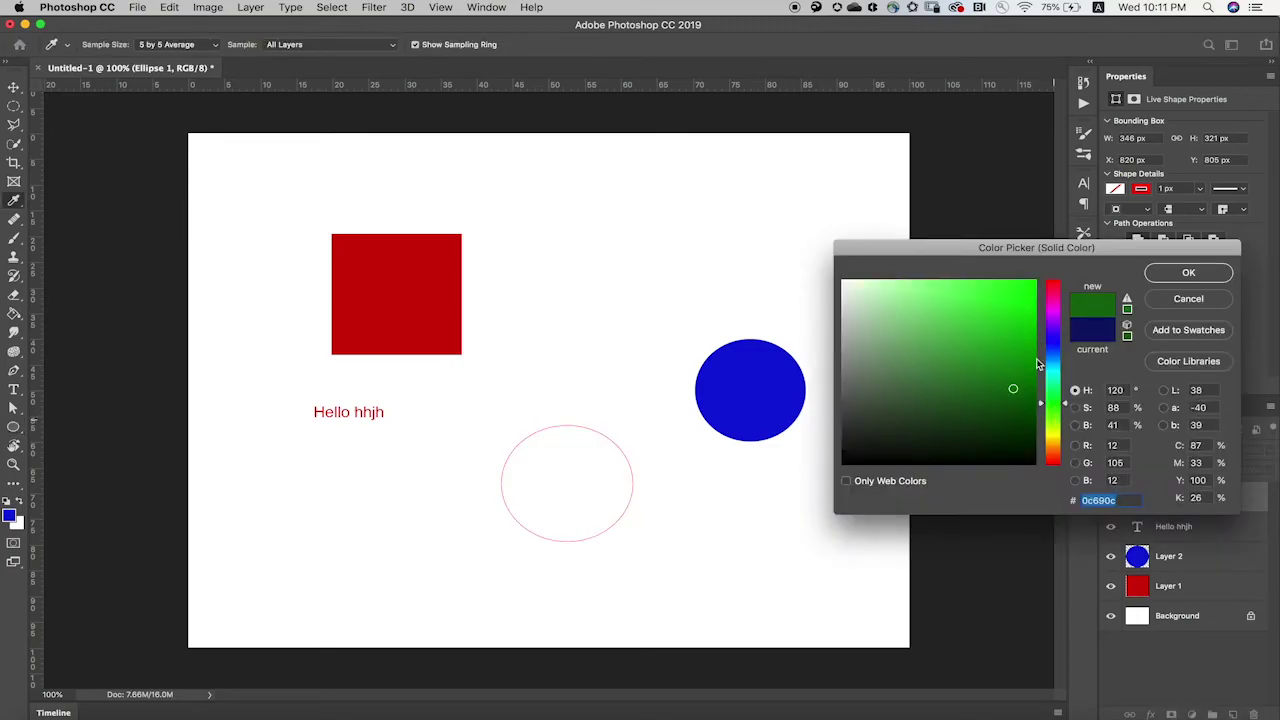
click(1188, 272)
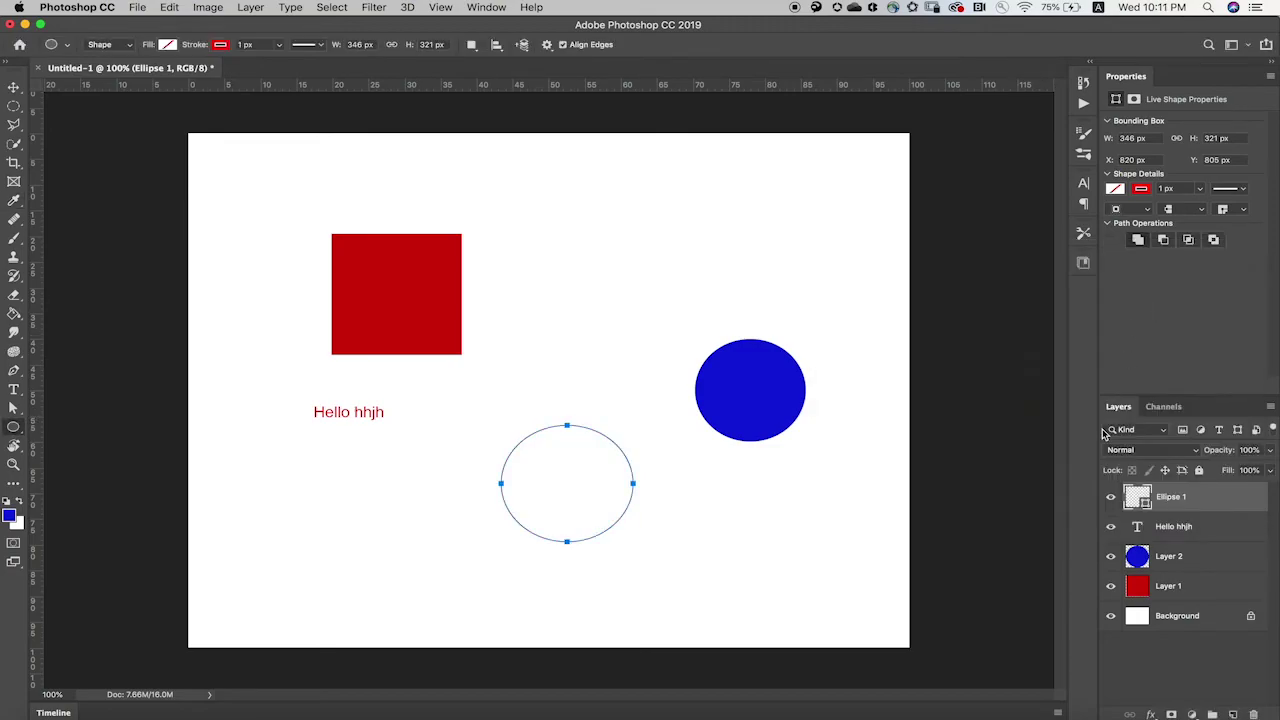
Set the ellipse's fill to bright green from the recently used colors.
click(167, 44)
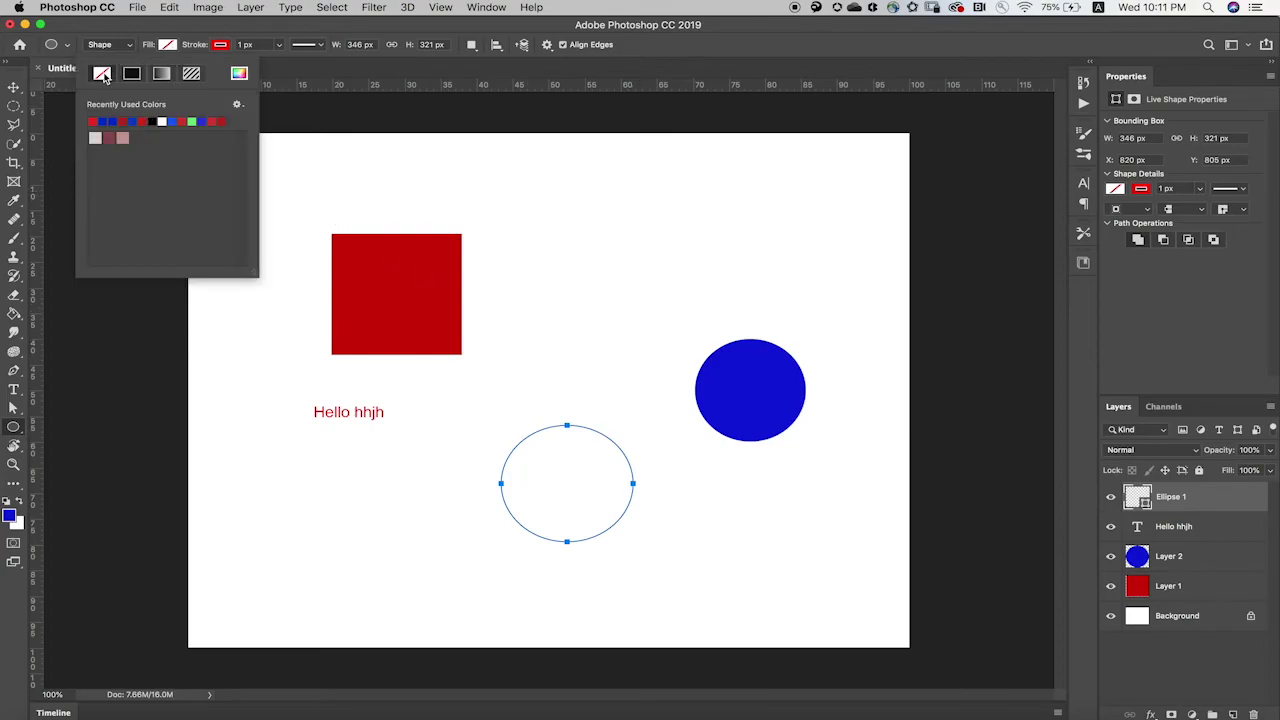
click(220, 44)
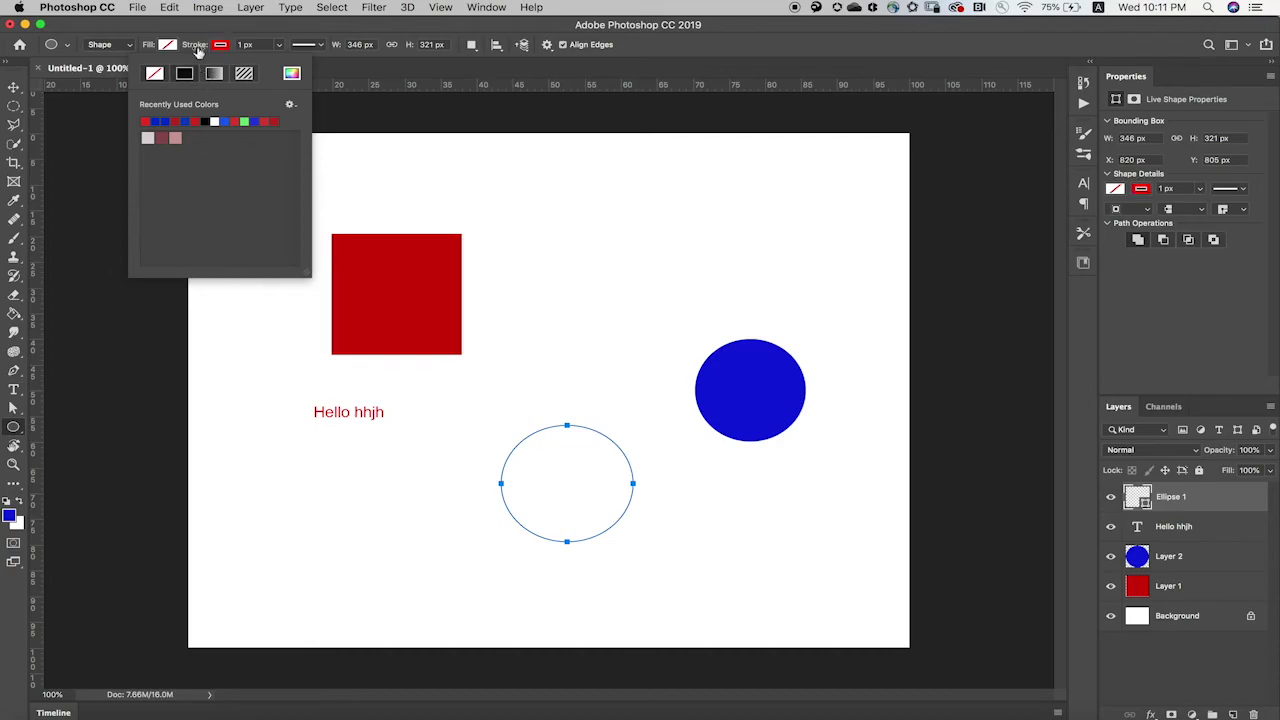
click(170, 46)
click(192, 121)
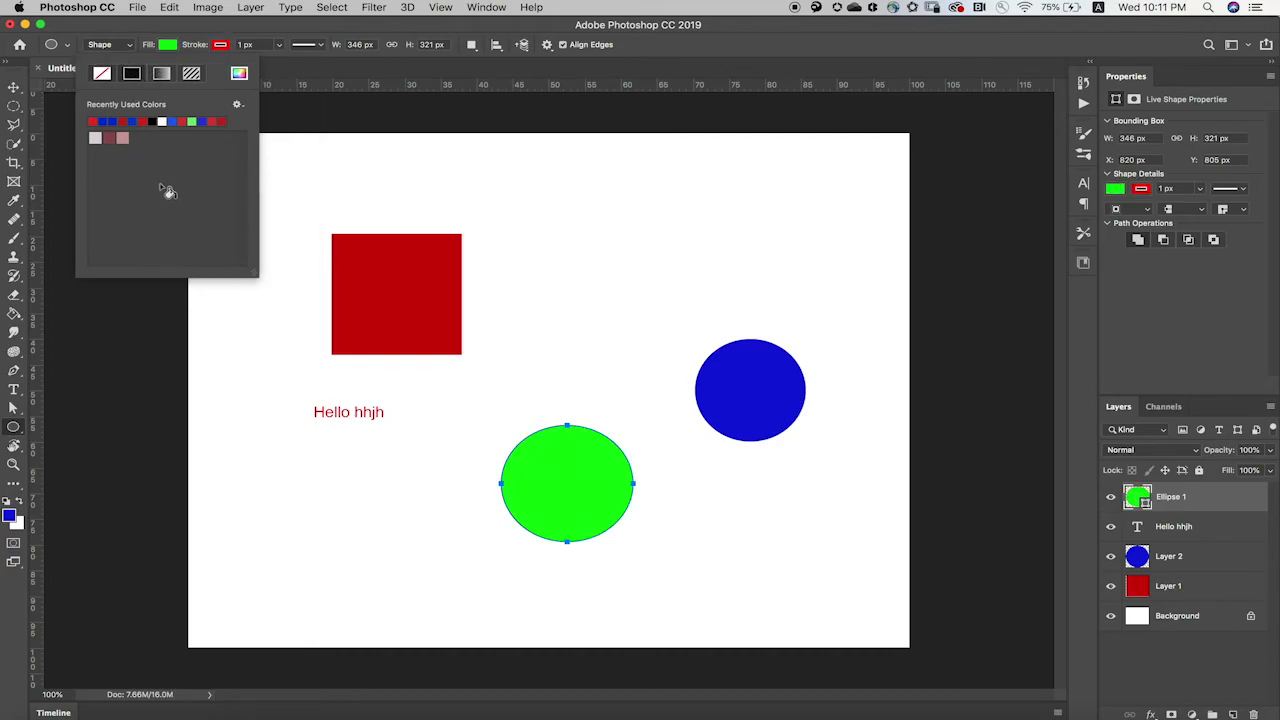
click(1150, 510)
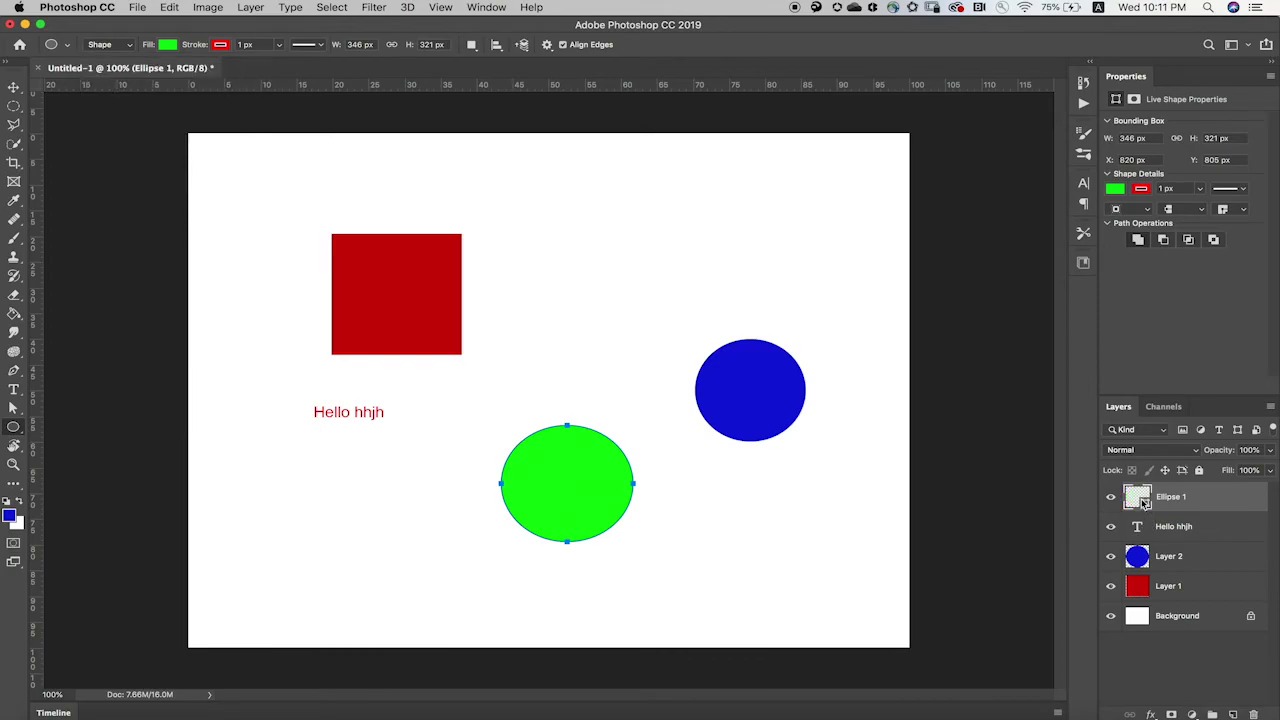
Change the ellipse's color to dark green through the Ellipse 1 layer's Color Picker.
double_click(1137, 497)
click(891, 330)
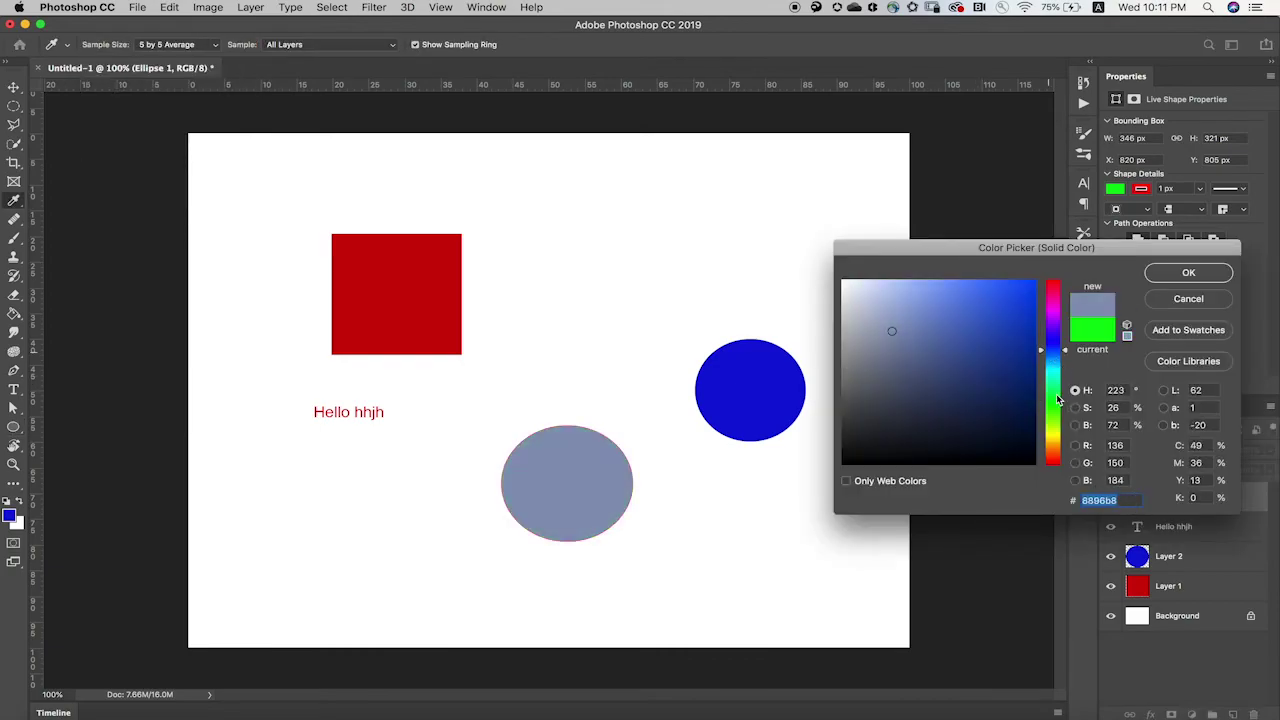
click(1003, 377)
click(1188, 272)
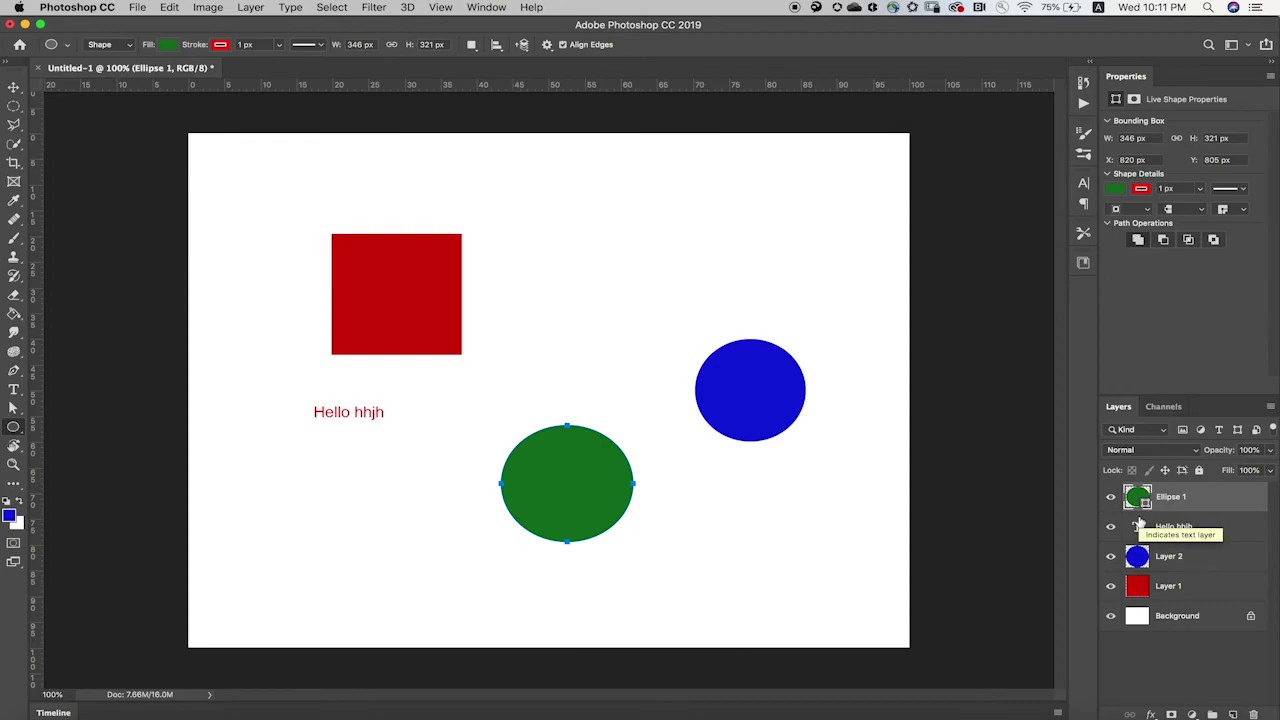
Check the Ellipse 1 layer's blending modes, keeping Normal, and try its opacity at 32% before restoring it to 100%.
click(1197, 456)
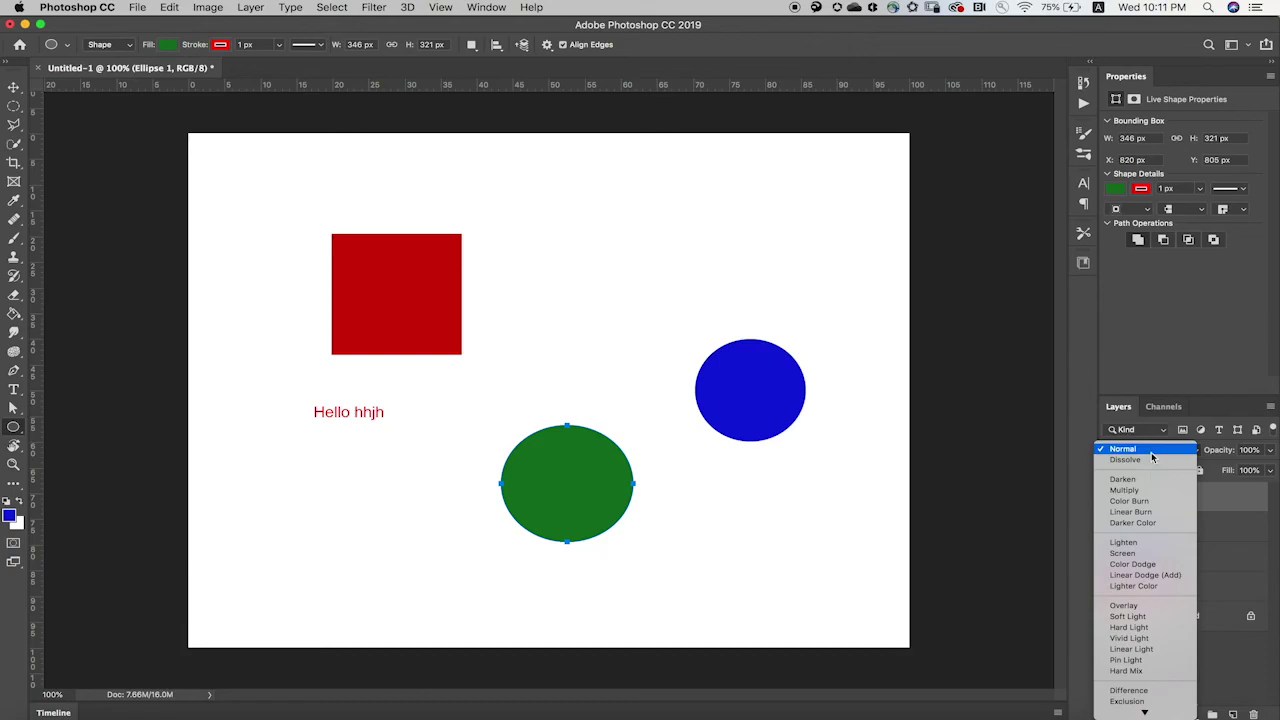
click(1153, 452)
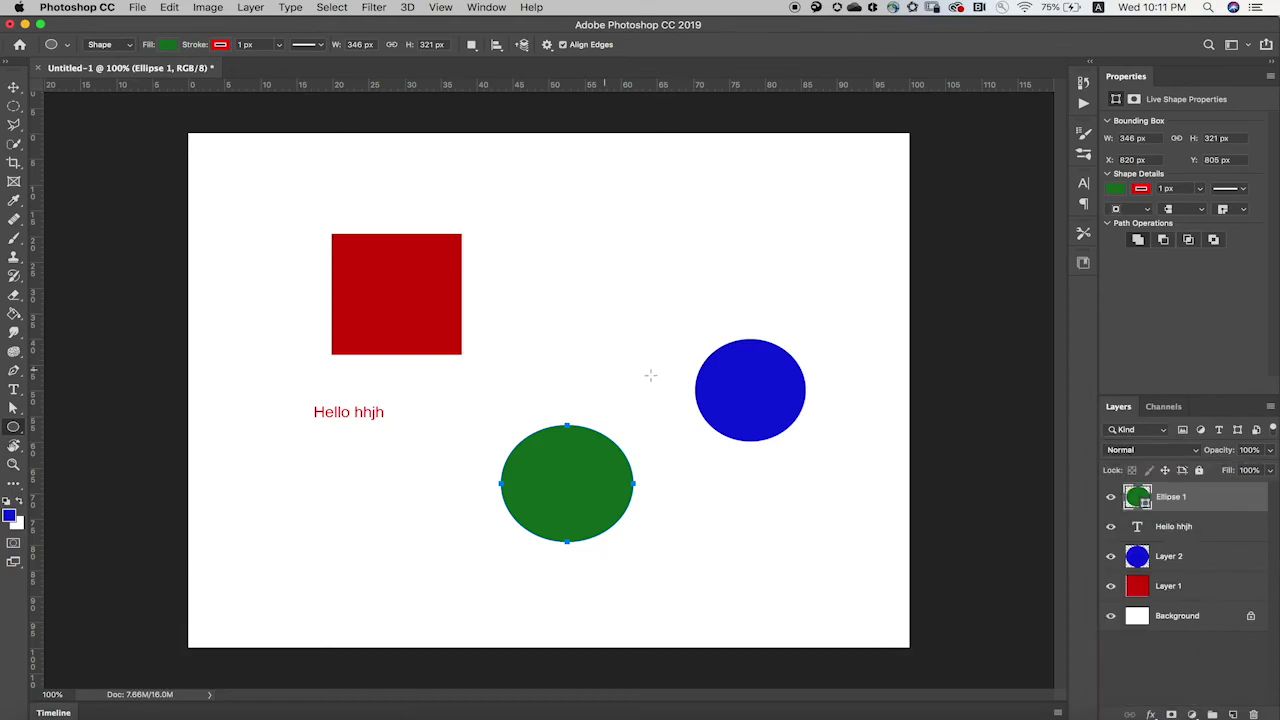
click(1269, 456)
drag(1269, 470, 1223, 474)
click(1271, 456)
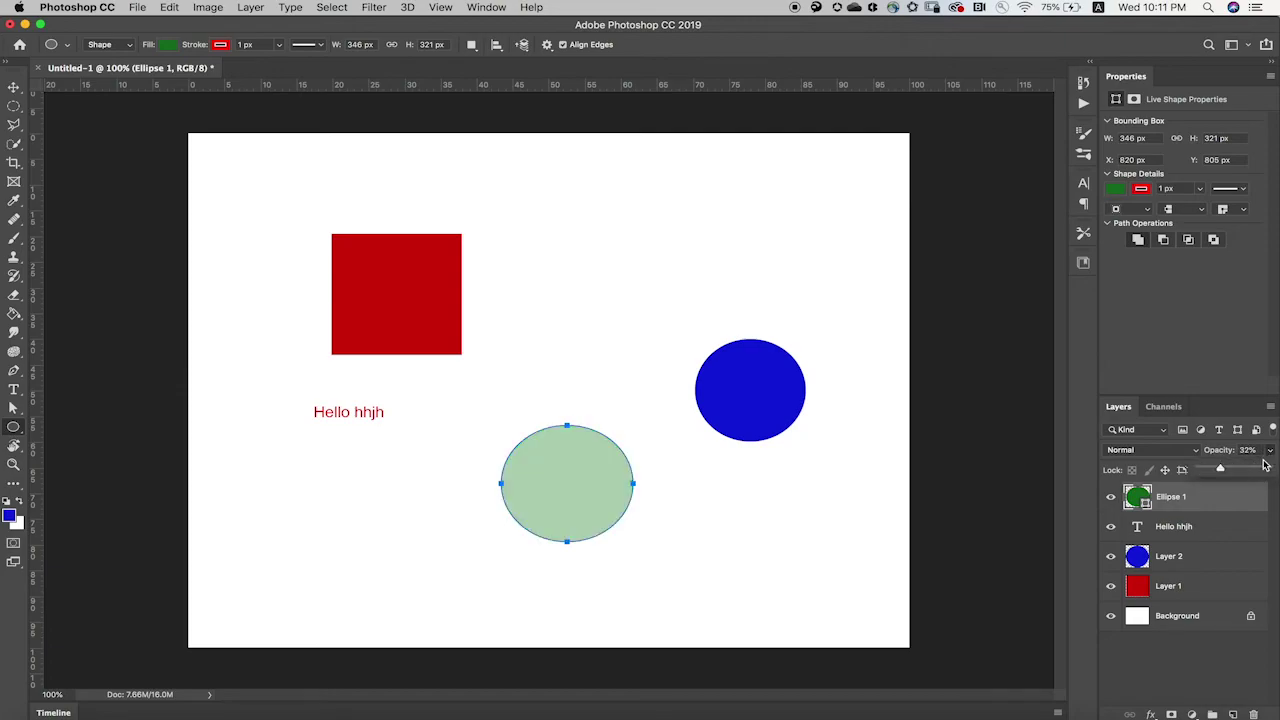
drag(1222, 474, 1272, 474)
Lock only the position of the Ellipse 1 layer.
click(1165, 471)
click(1165, 471)
click(1165, 471)
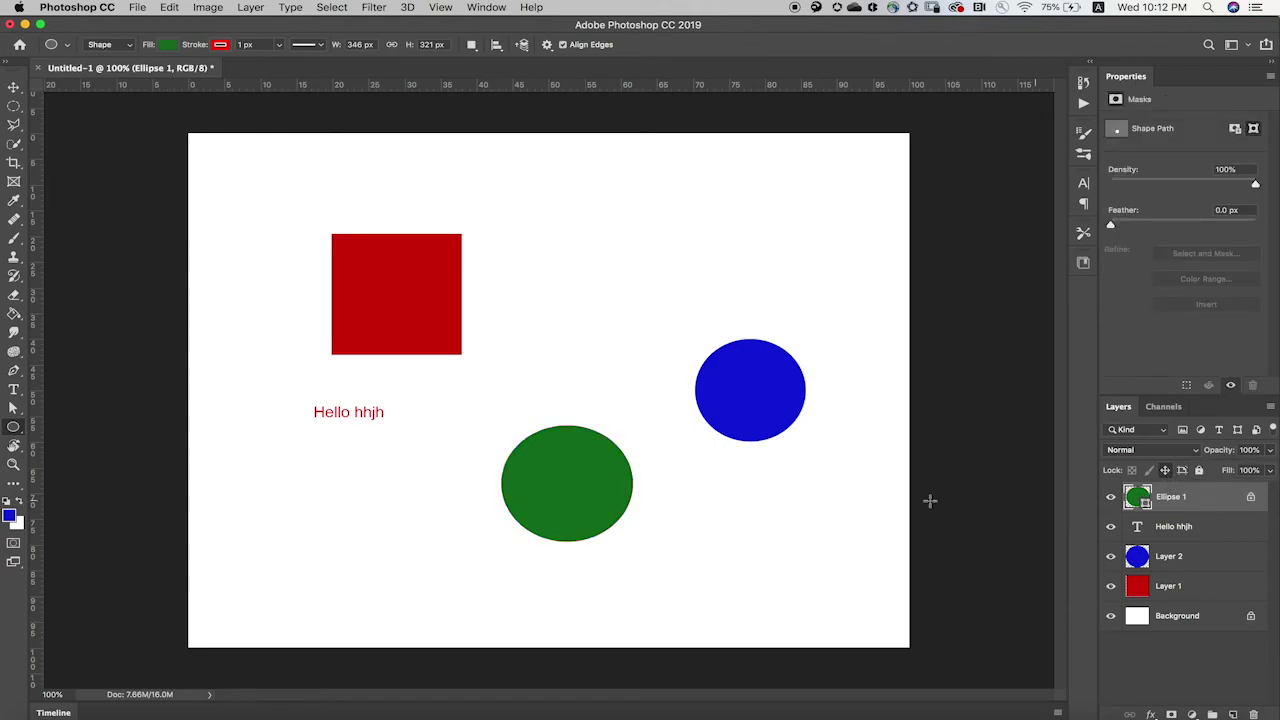
Try to move the position-locked green ellipse with the Move tool, and shift the blue circle a short distance upward.
click(14, 87)
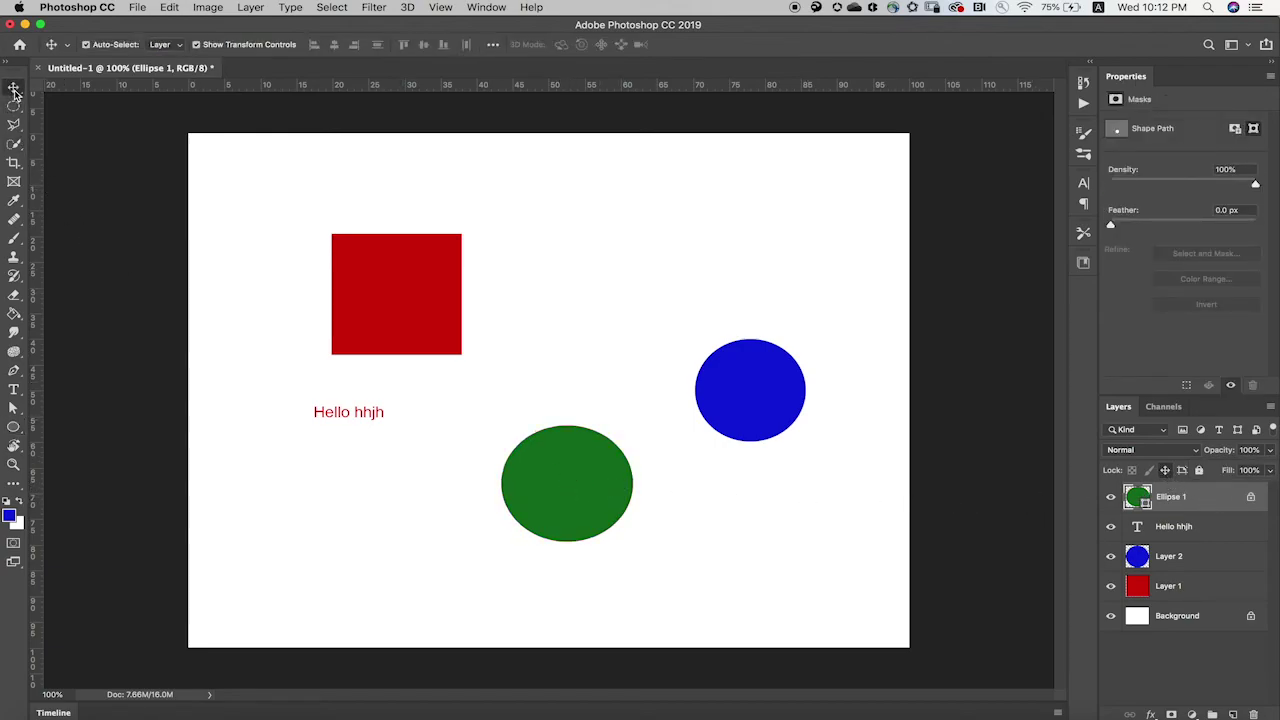
mouse_move(567, 490)
mouse_down()
mouse_move(566, 440)
mouse_move(586, 503)
mouse_move(557, 494)
mouse_up()
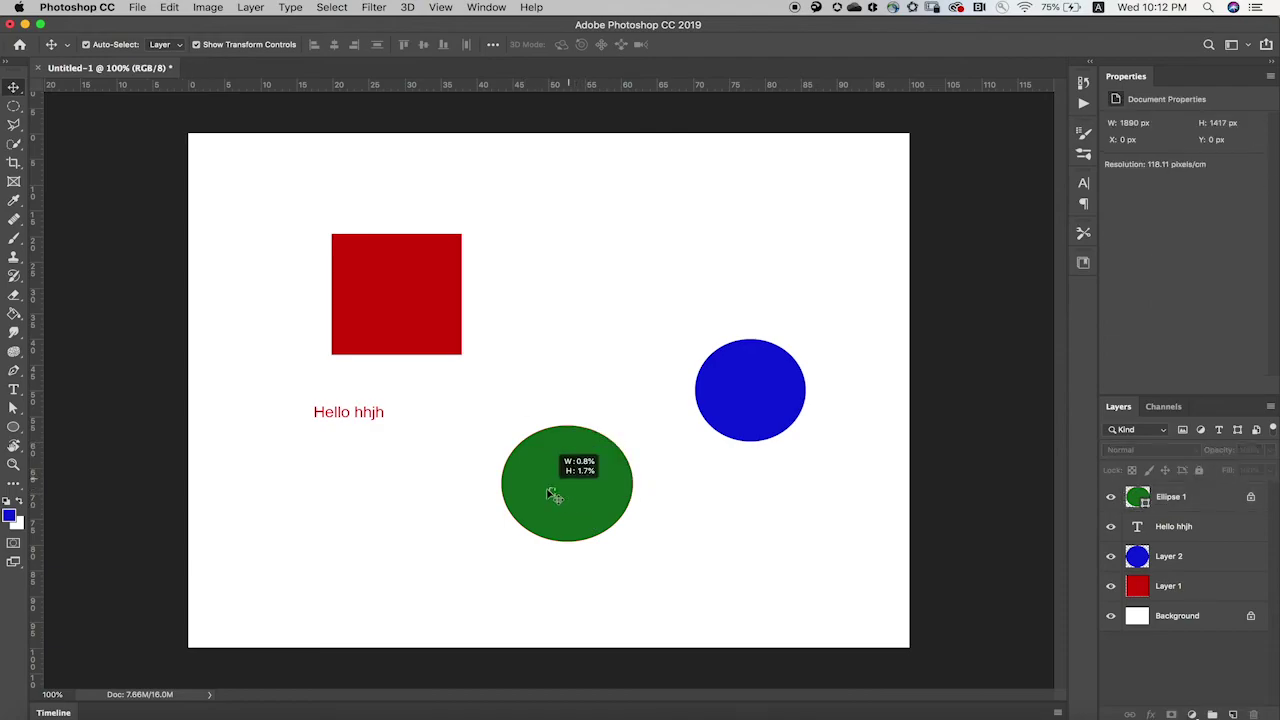
drag(739, 407, 731, 344)
drag(566, 500, 606, 501)
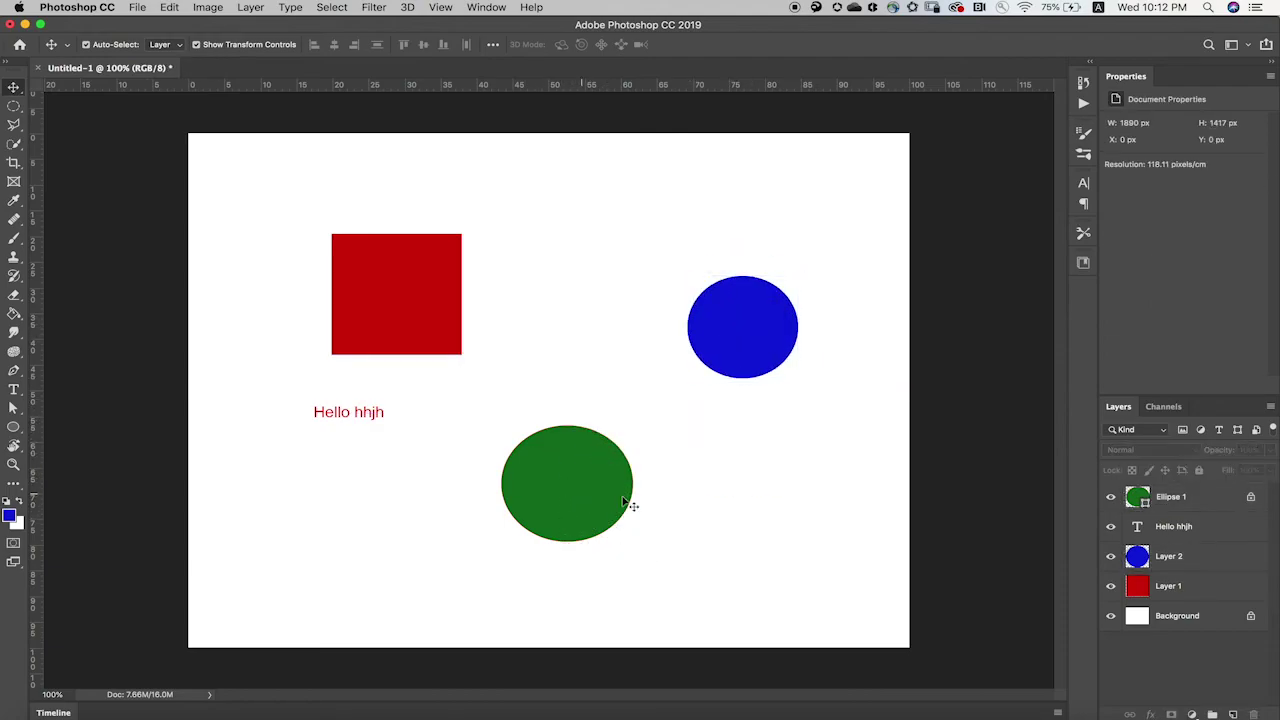
Remove the position lock from the Ellipse 1 layer.
click(1252, 500)
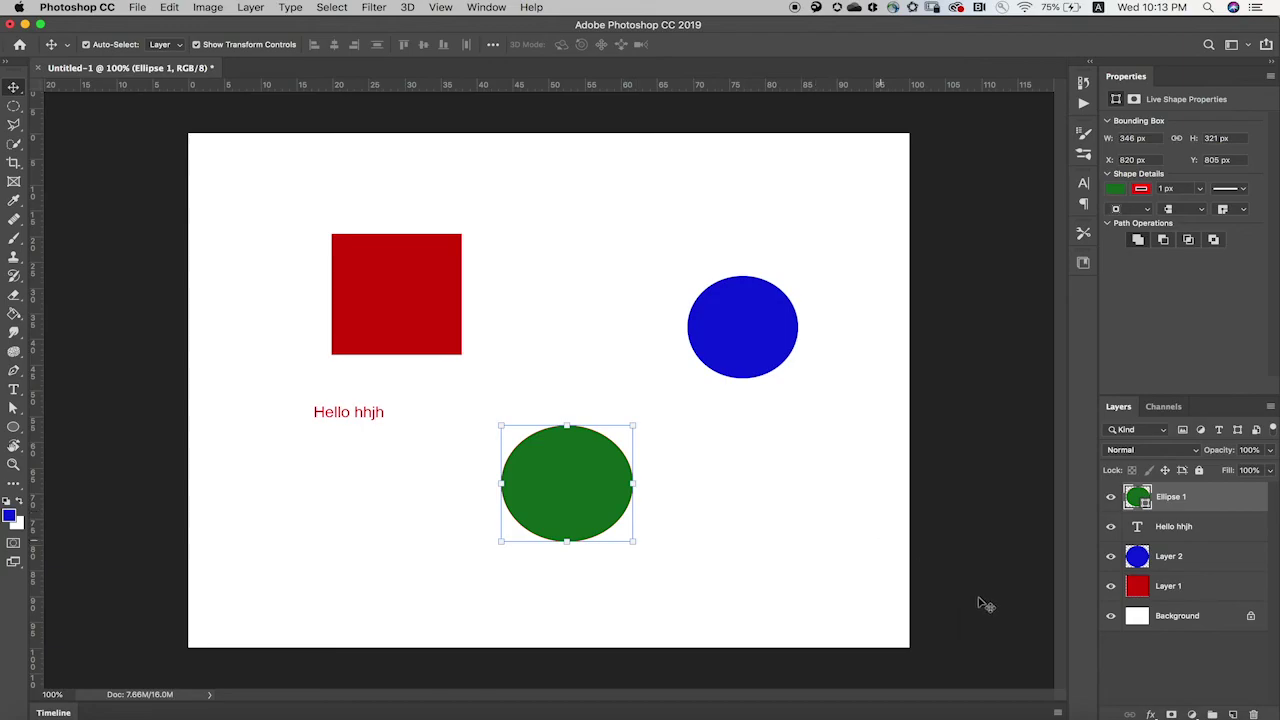
Add a Brightness/Contrast adjustment layer above Ellipse 1 with brightness 85 and contrast -23.
click(1192, 714)
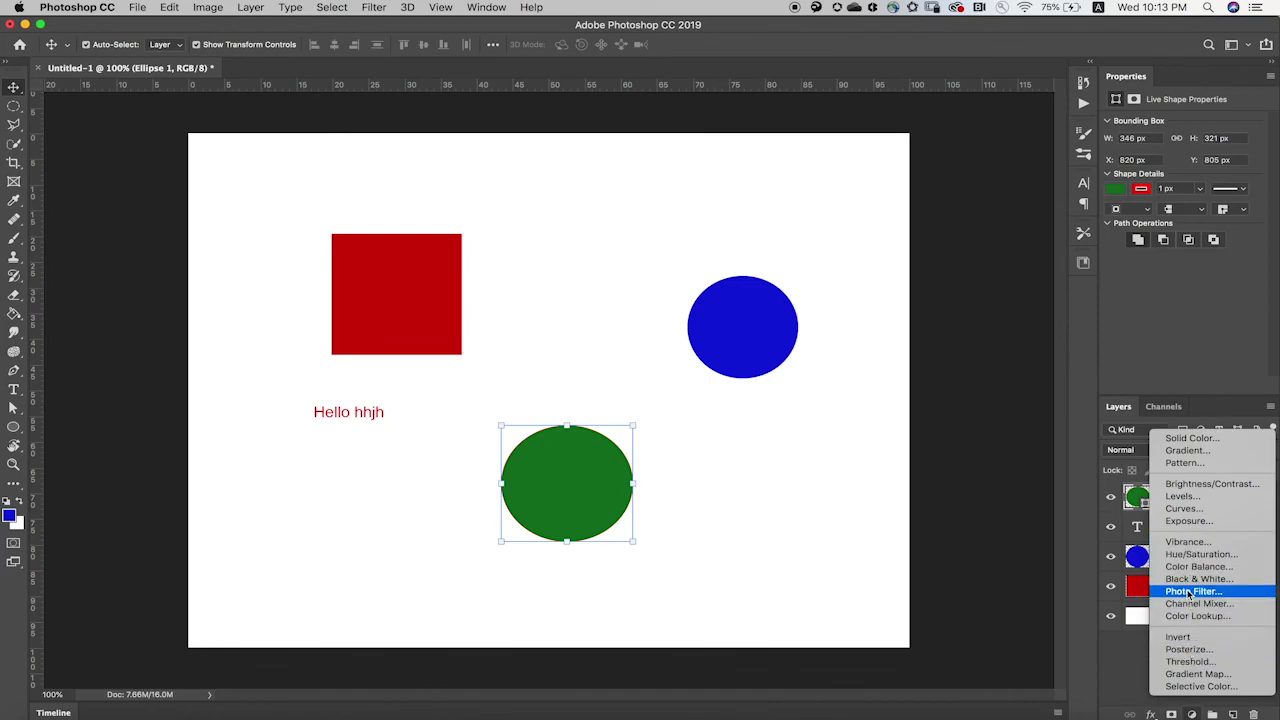
click(1198, 486)
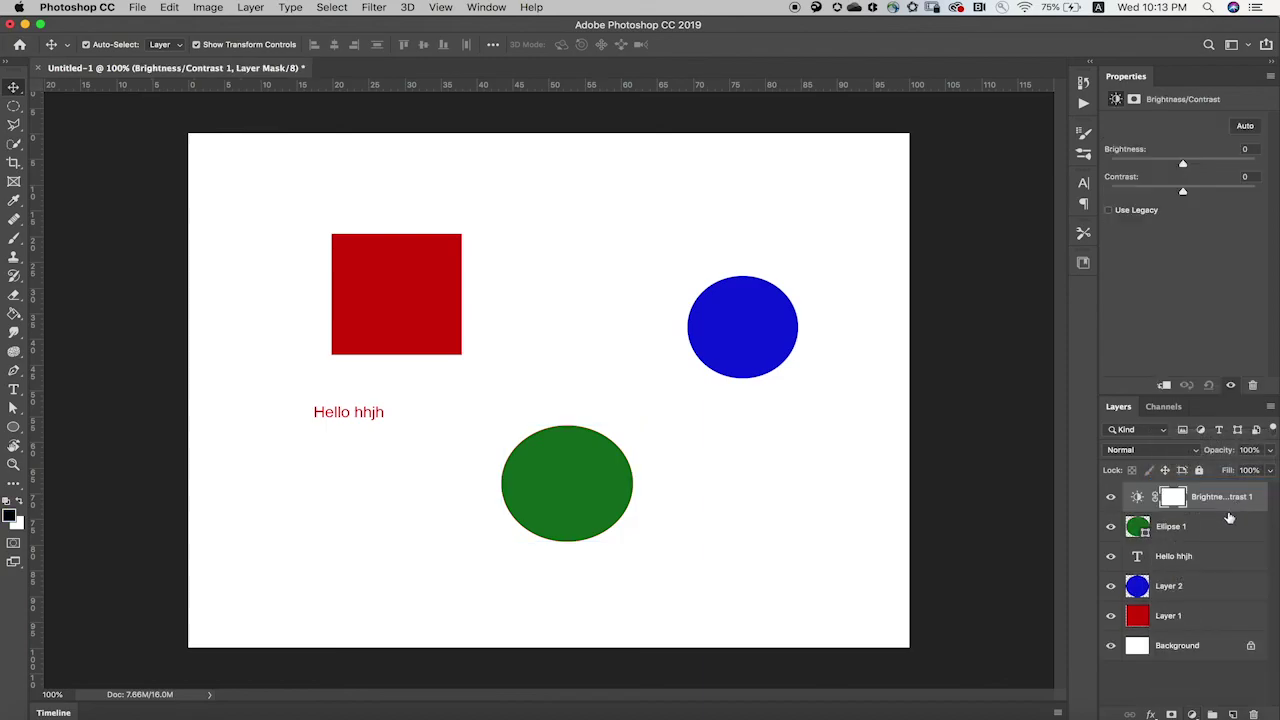
click(1139, 497)
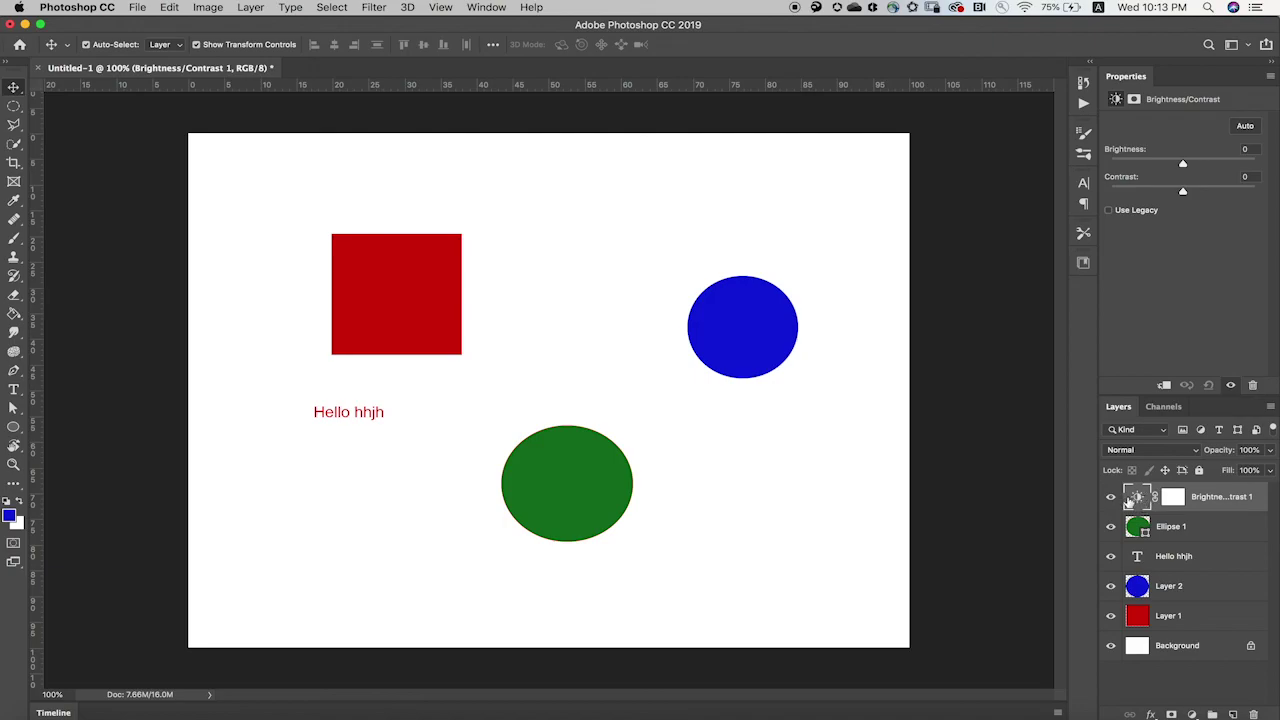
drag(1182, 168, 1160, 194)
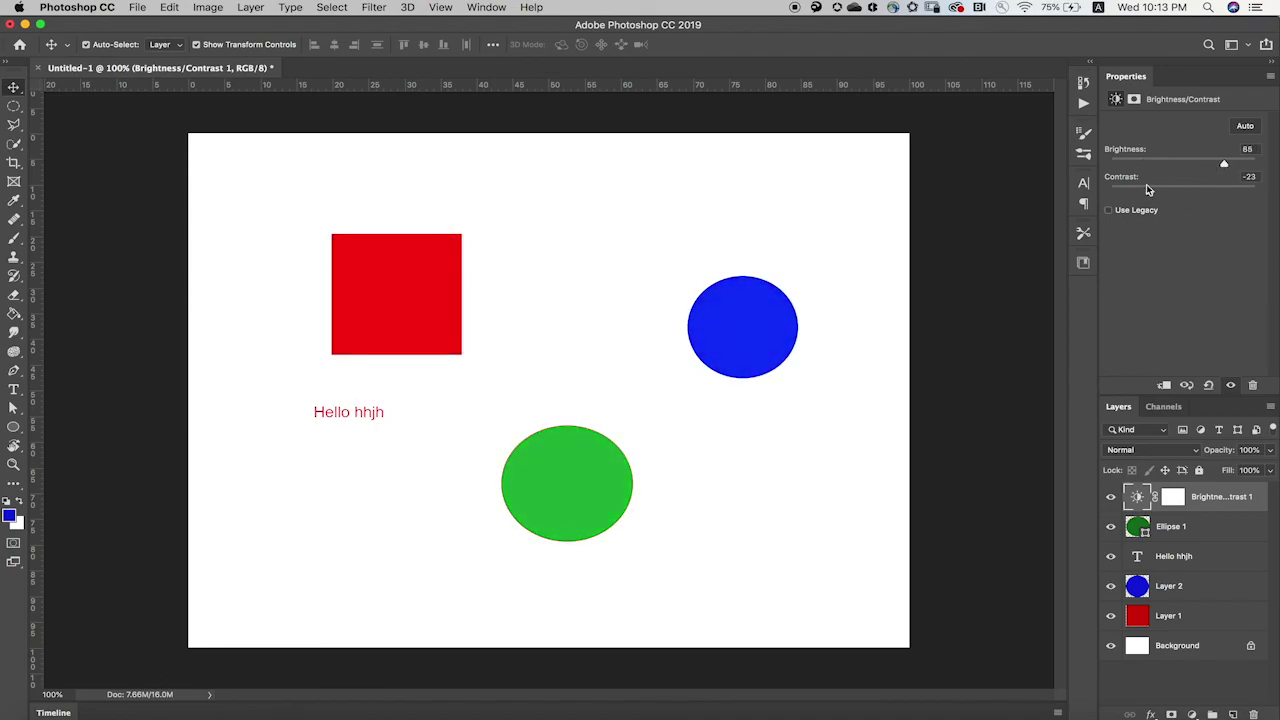